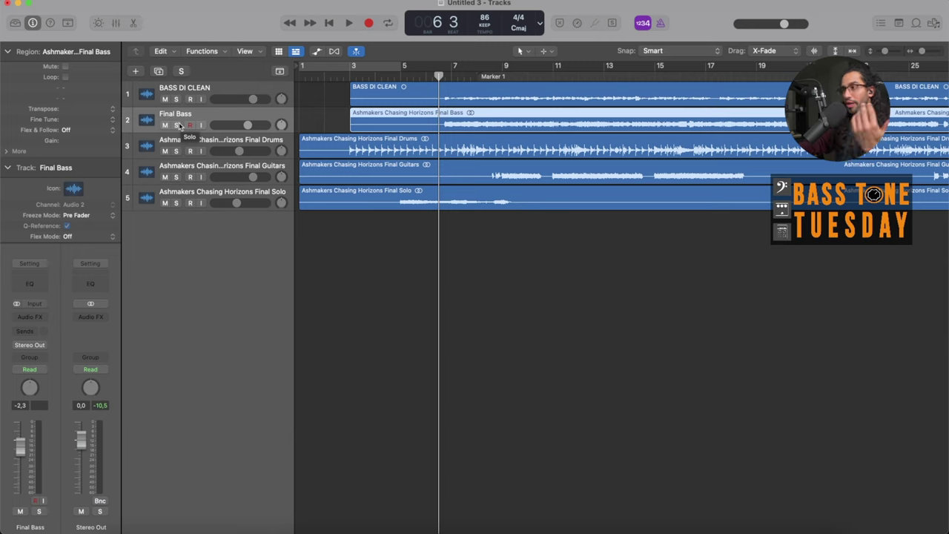
- Select the drums, guitars and solo tracks one after another to review the session's stems
left_click(197, 146)
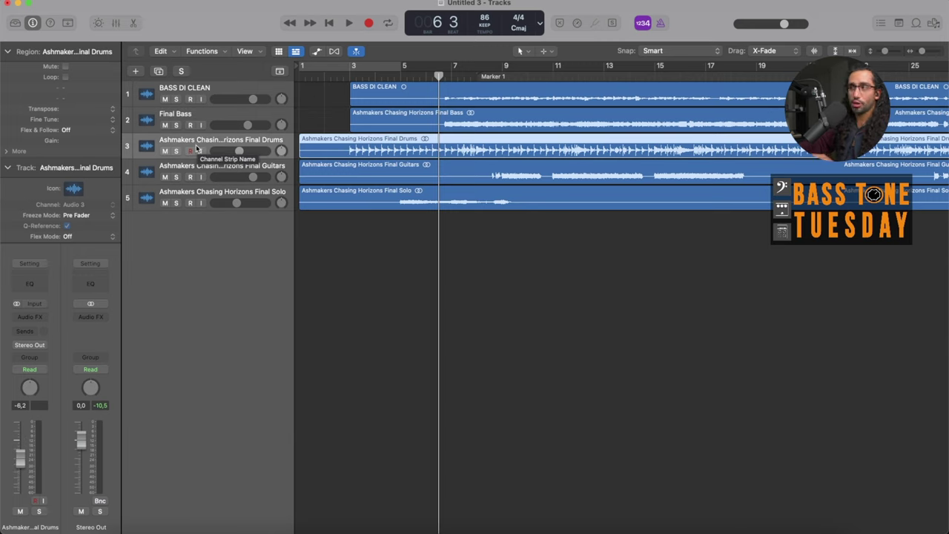
left_click(200, 172)
left_click(216, 195)
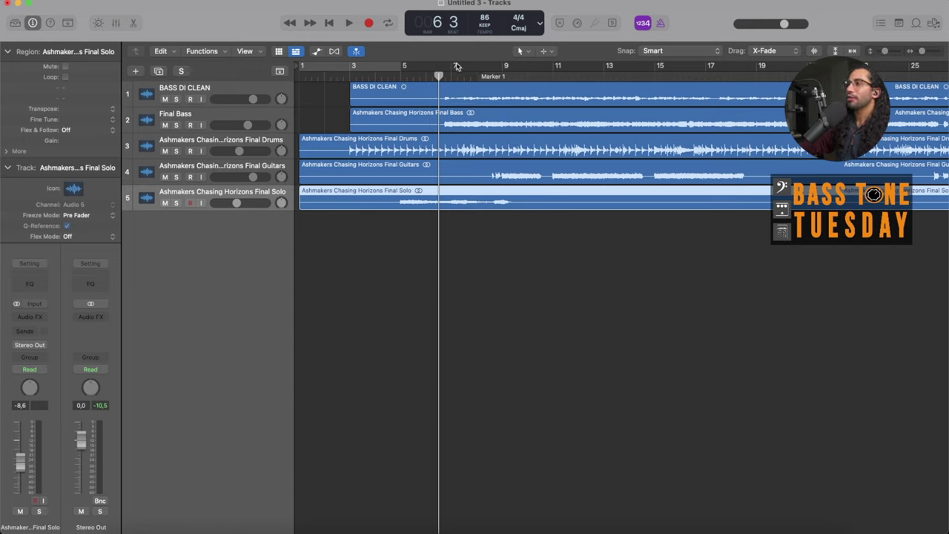
- Loop bars 7 to 11 and audition the BASS DI CLEAN track in solo
left_click_drag(451, 69, 549, 75)
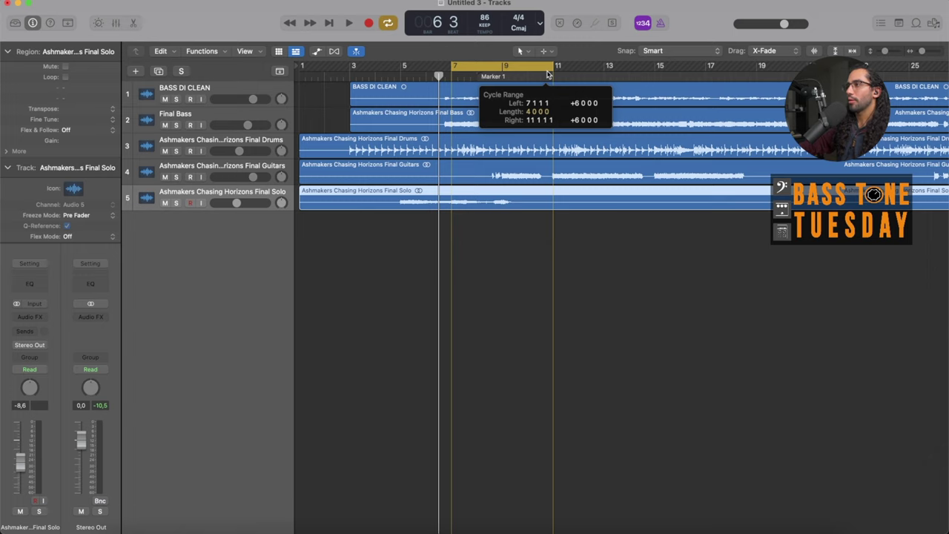
left_click(176, 100)
key("space")
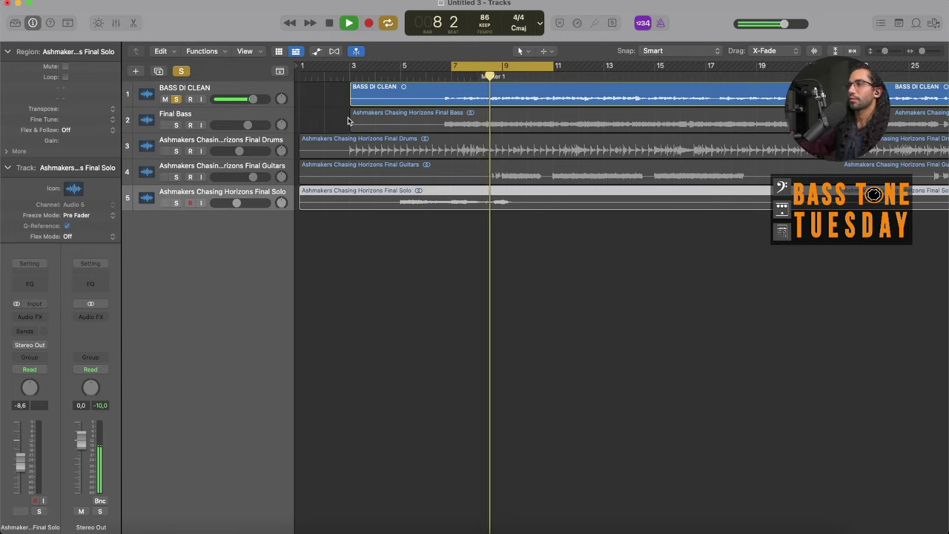
left_click(206, 87)
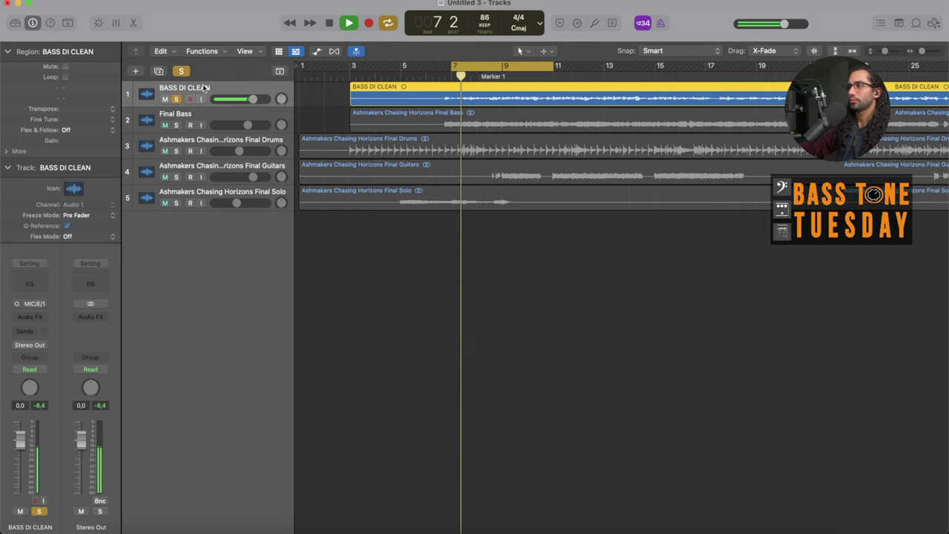
key("space")
- Move the loop to bars 30 to 35, audition BASS DI CLEAN there, and turn its solo off
key("c")
scroll(588, 73, "right", 3)
scroll(587, 73, "right", 2)
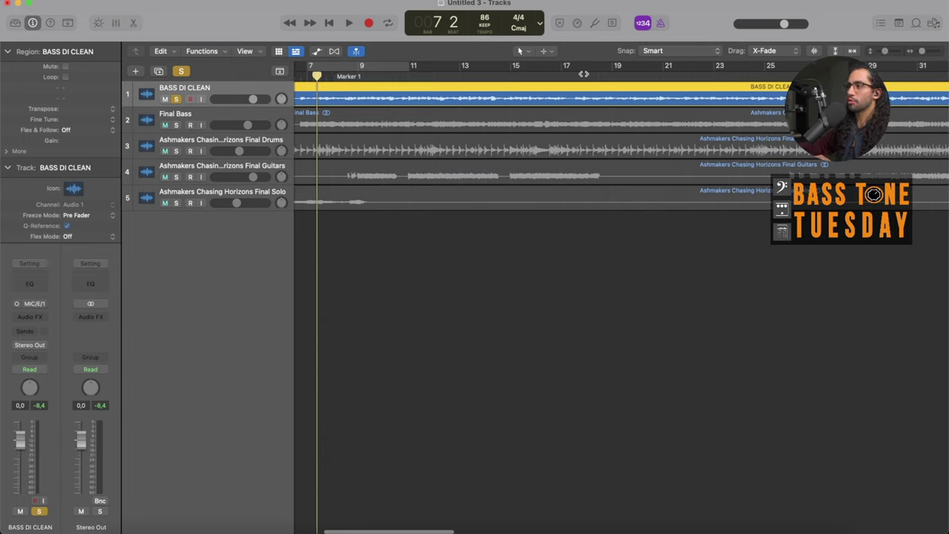
scroll(584, 73, "right", 4)
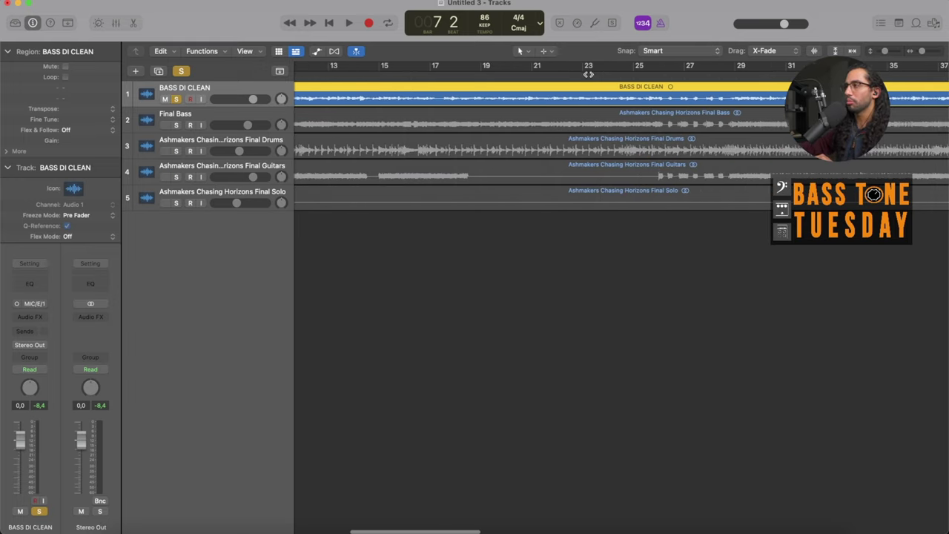
left_click_drag(742, 68, 784, 69)
key("space")
scroll(783, 71, "right", 2)
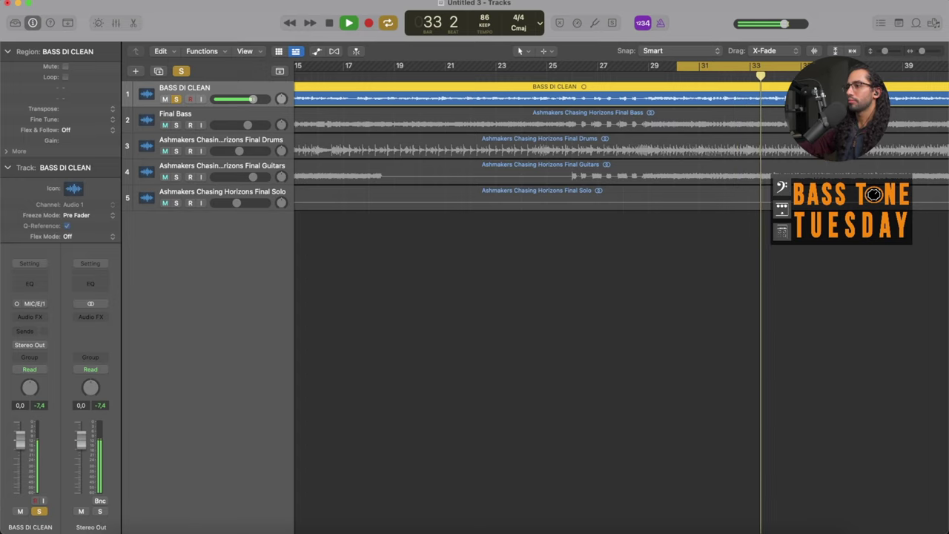
left_click(176, 98)
key("space")
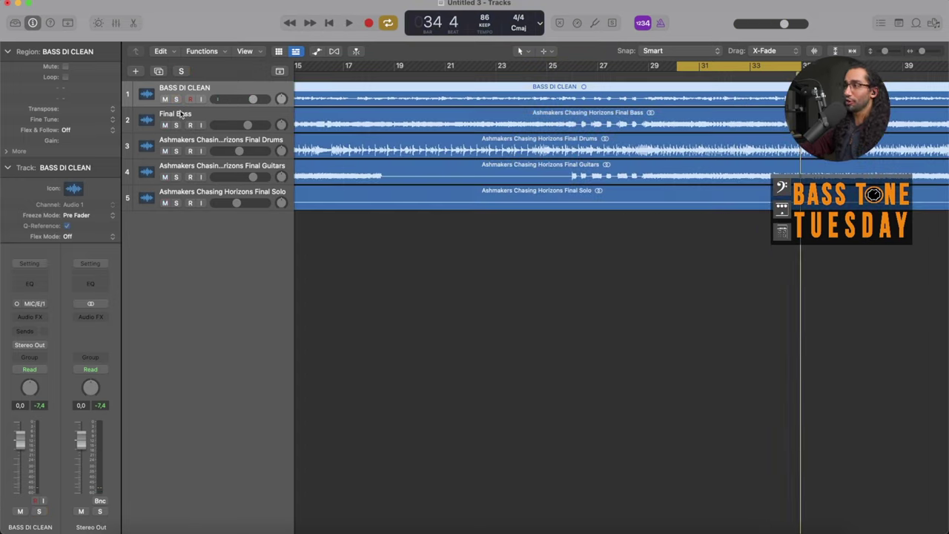
- Audition the Final Bass track in solo, extending the loop to start at bar 29, and turn its solo off
left_click(177, 125)
left_click(187, 117)
key("space")
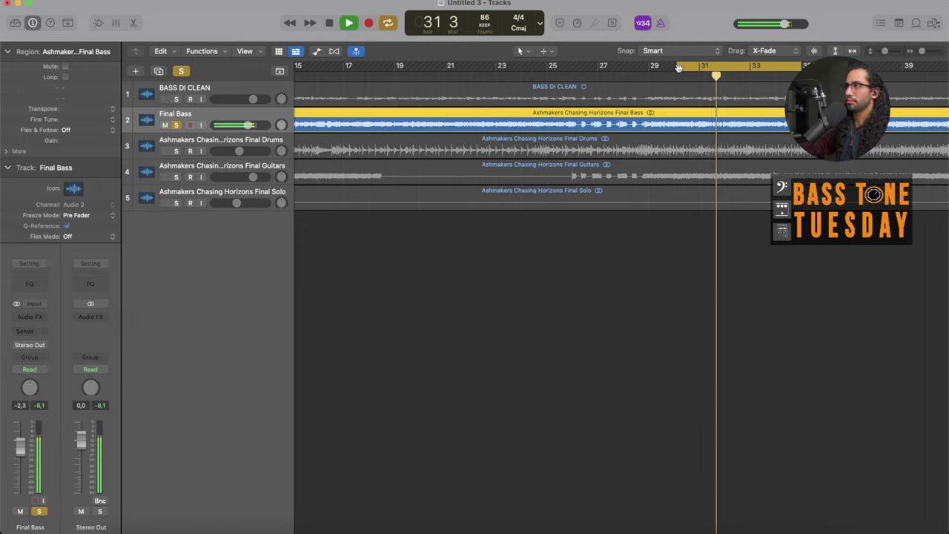
left_click_drag(675, 67, 649, 67)
left_click(649, 67)
key("space")
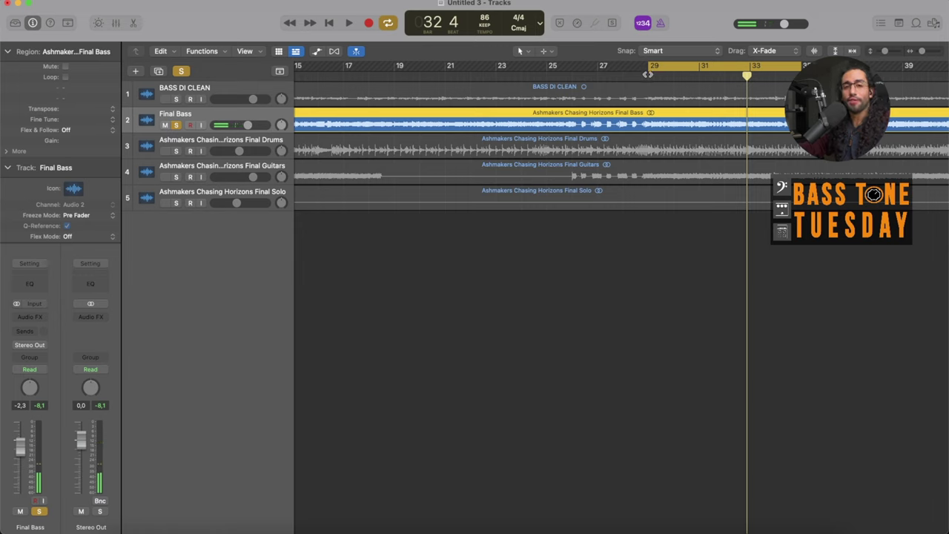
left_click(175, 125)
- Solo the BASS DI CLEAN track and insert the NA PSA1000 Jr plug-in on it
left_click(176, 99)
left_click(176, 99)
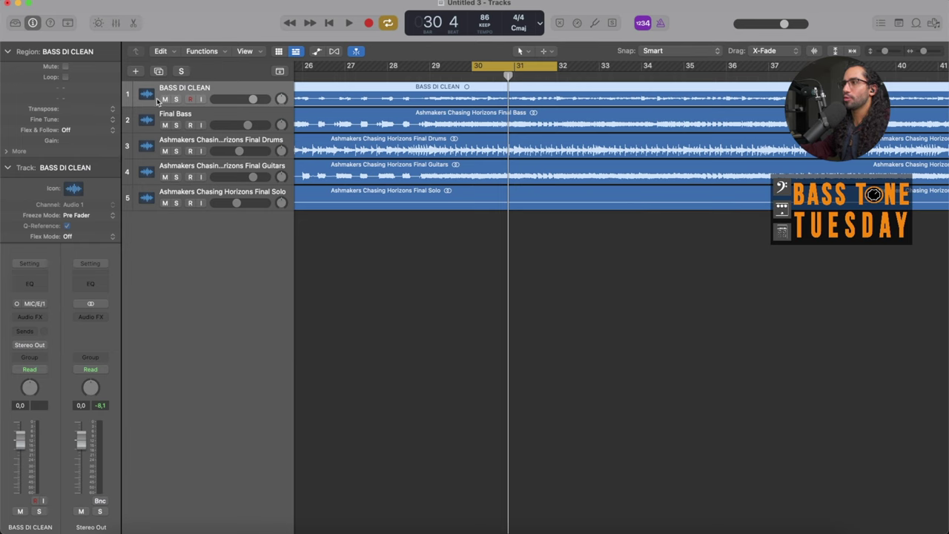
left_click(176, 99)
left_click(31, 311)
mouse_move(59, 340)
left_click(104, 340)
left_click_drag(500, 226, 492, 177)
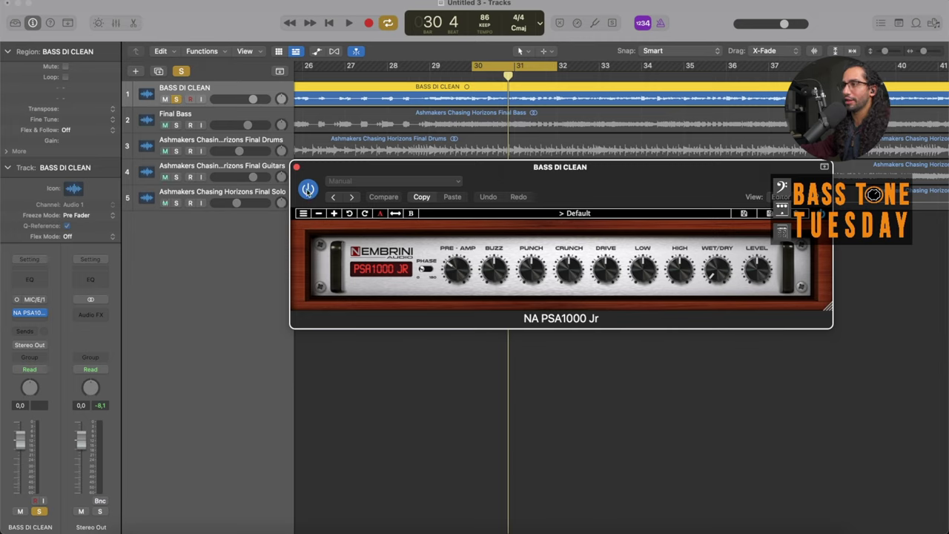
- Play the loop and compare the bass with PSA1000 Jr bypassed and active at its default settings
key("space")
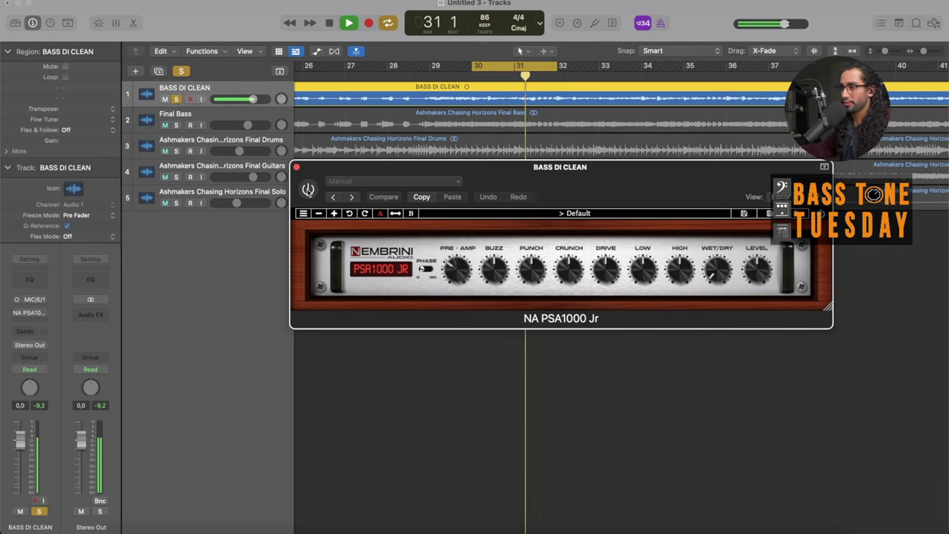
left_click(308, 189)
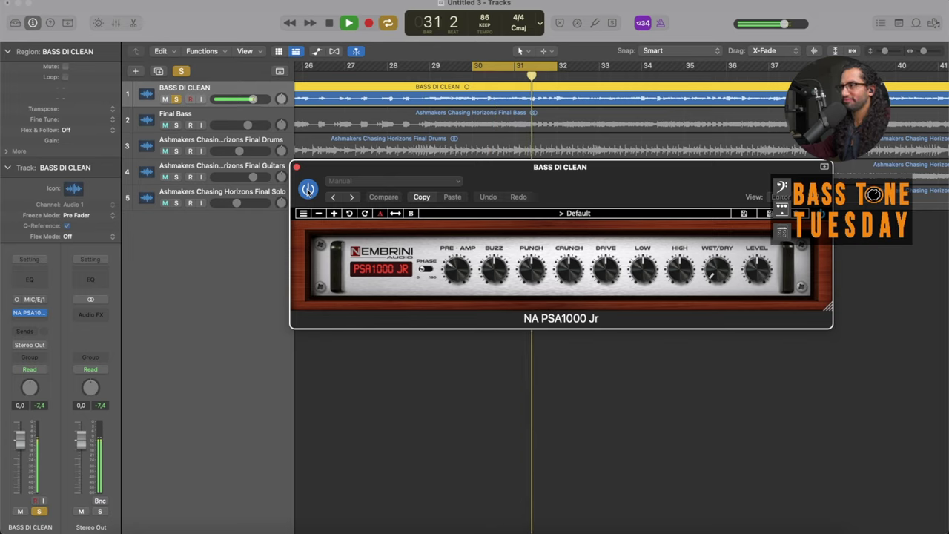
key("space")
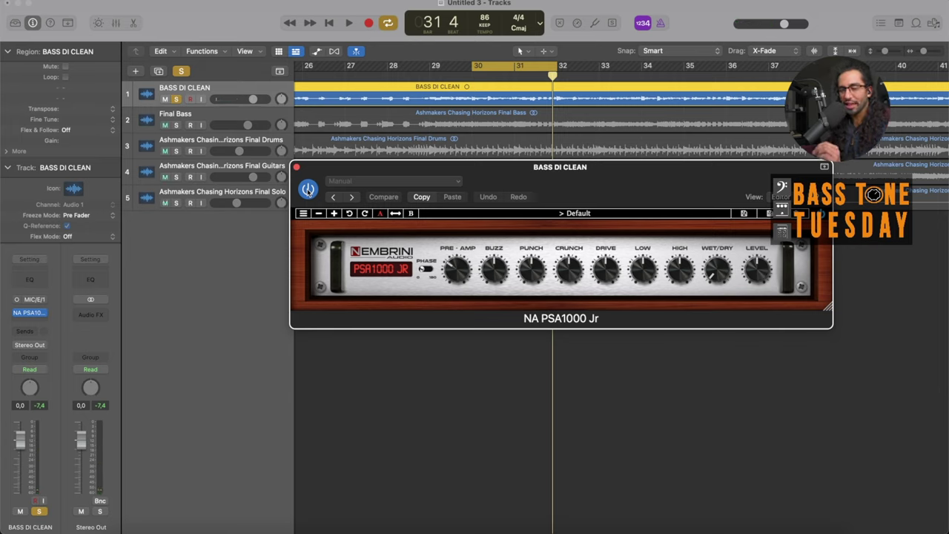
key("space")
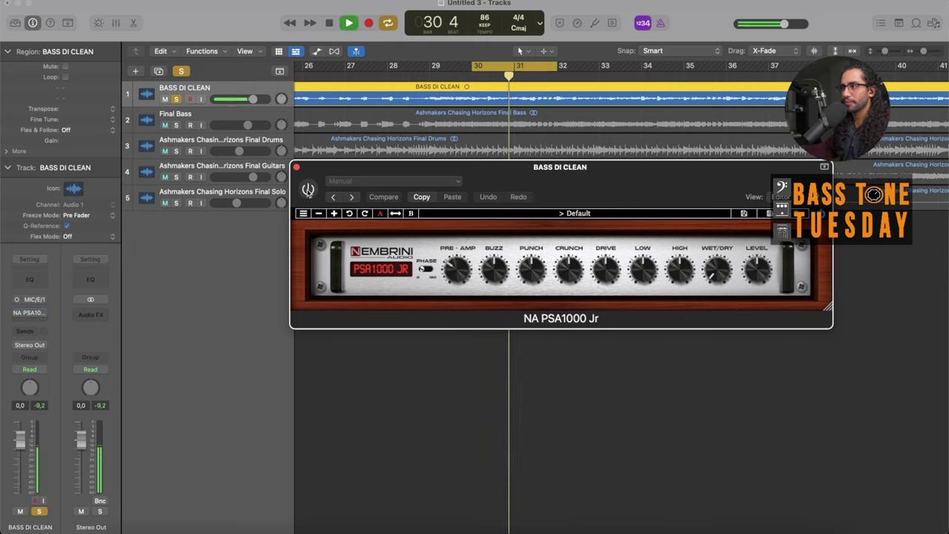
left_click(307, 190)
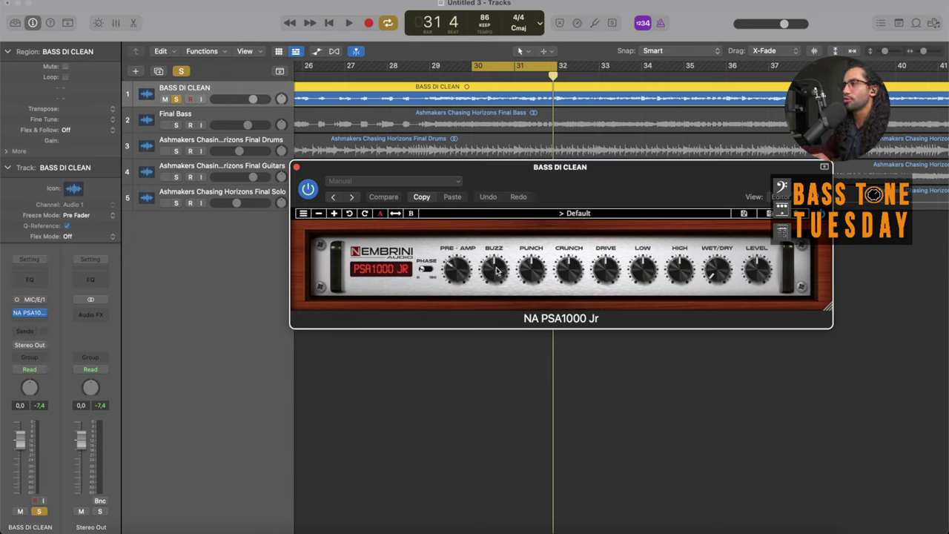
- Turn up PSA1000 Jr's Pre-Amp, lower its Level, and compare the bass with the plug-in bypassed and active
key("space")
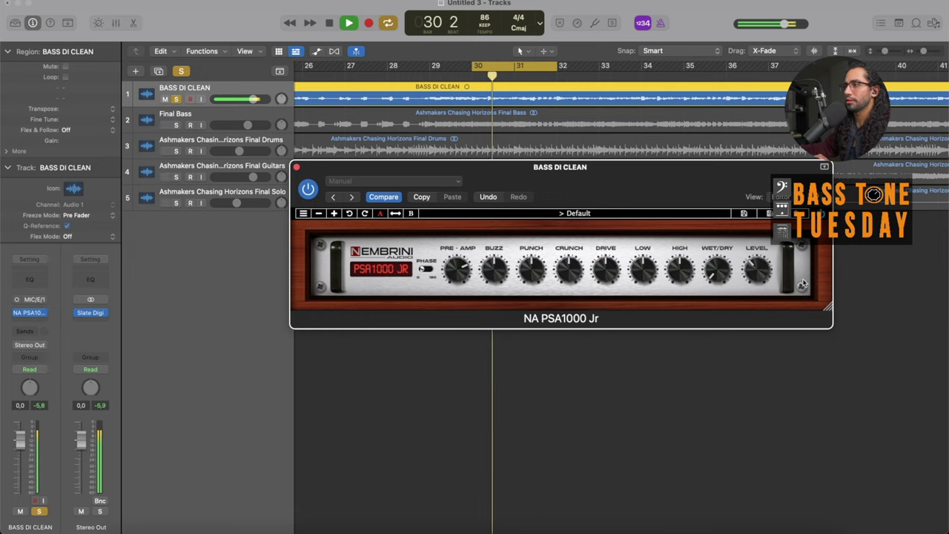
key("space")
key("space")
left_click(308, 189)
key("space")
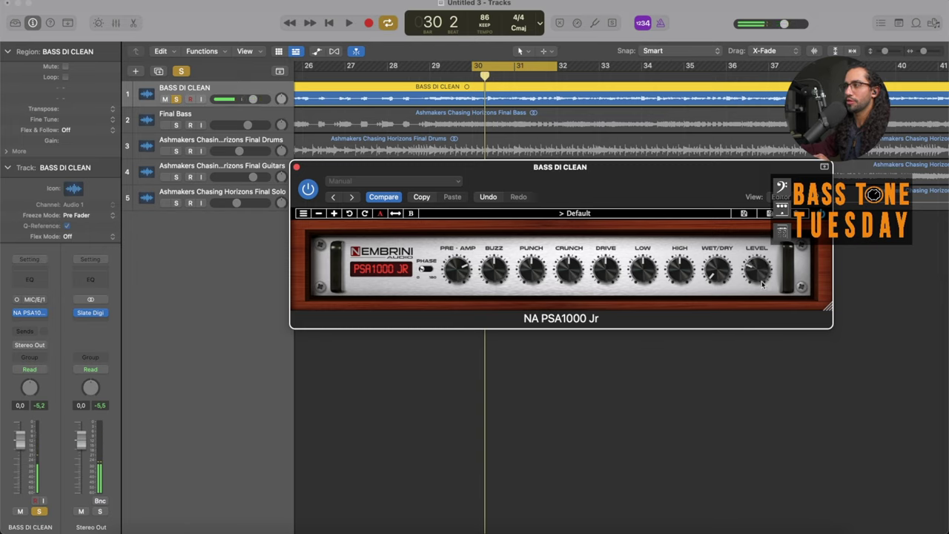
key("space")
left_click(309, 190)
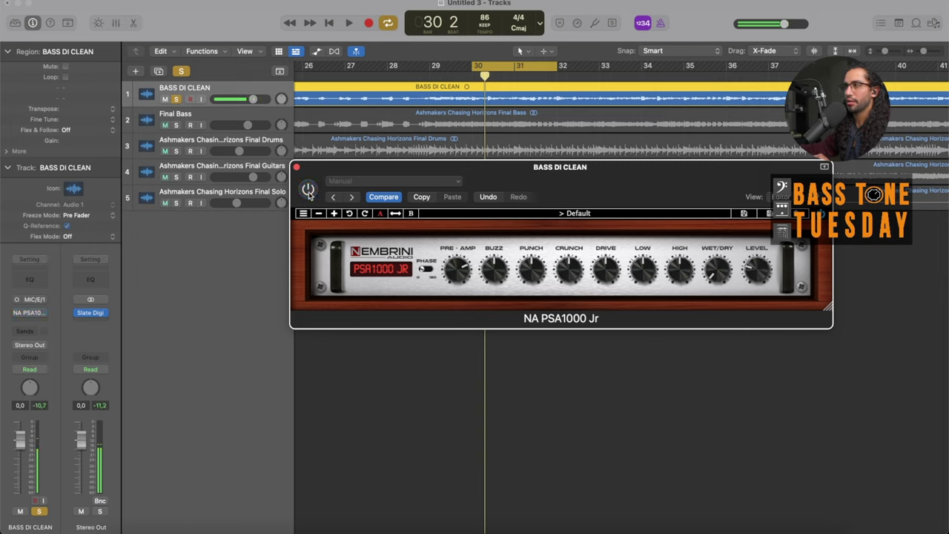
key("space")
left_click(308, 190)
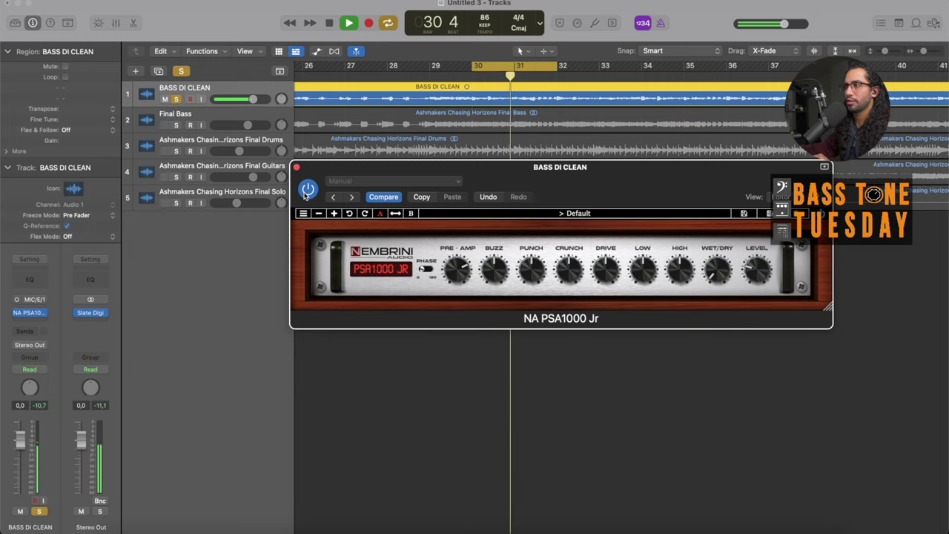
- Turn the Pre-Amp up further and match the Level against the bypassed bass during playback
left_click_drag(448, 271, 458, 256)
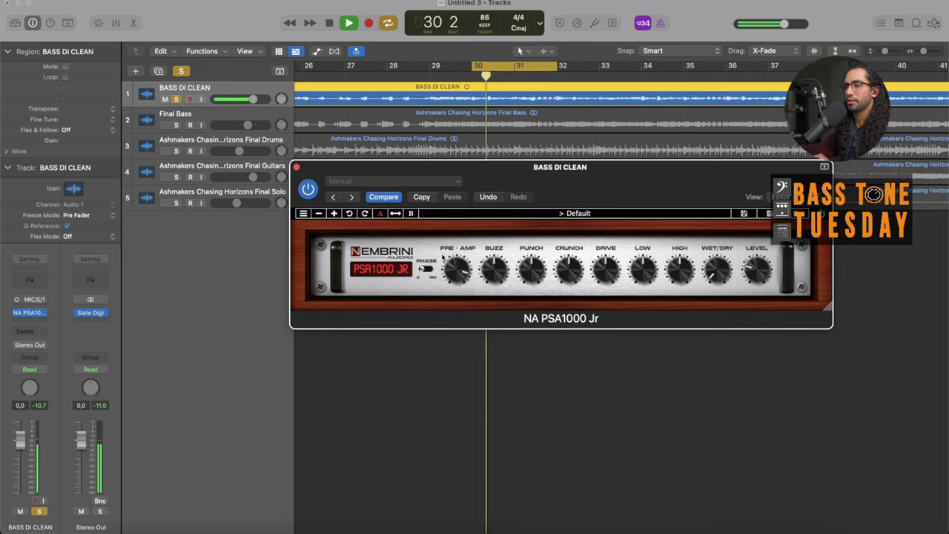
left_click(308, 189)
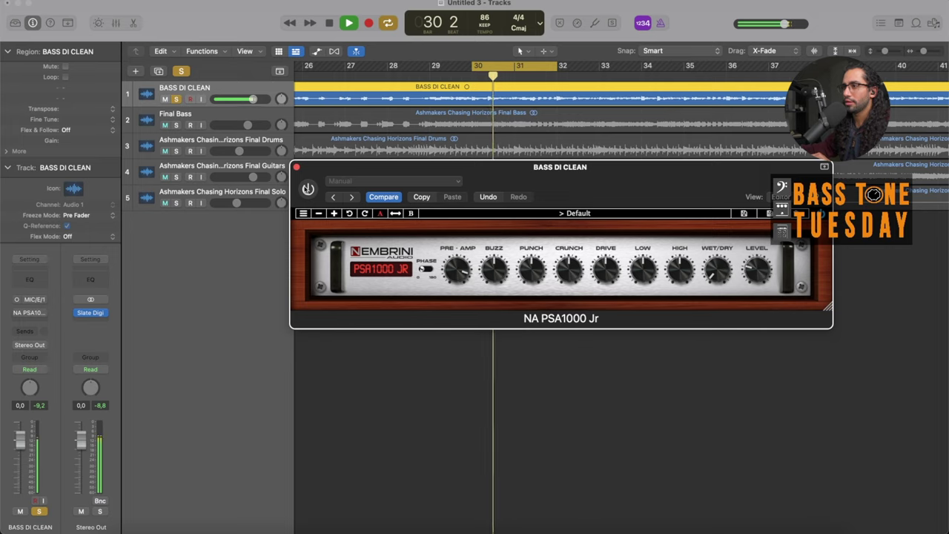
left_click(307, 188)
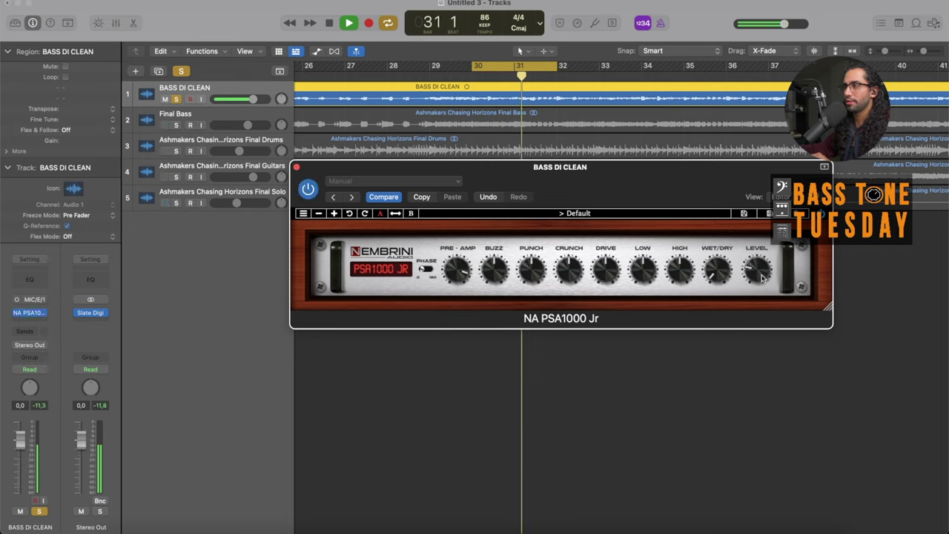
left_click(308, 188)
left_click(307, 188)
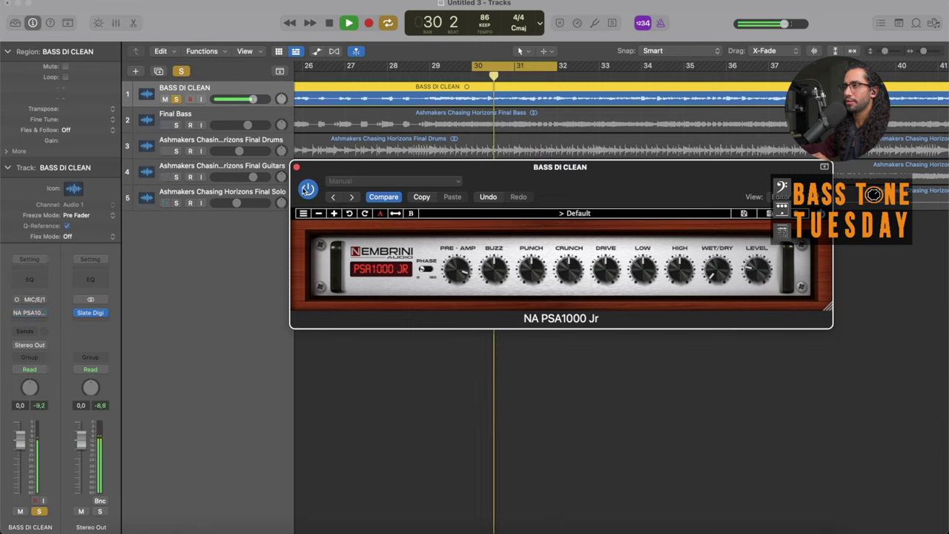
left_click(308, 189)
left_click(307, 189)
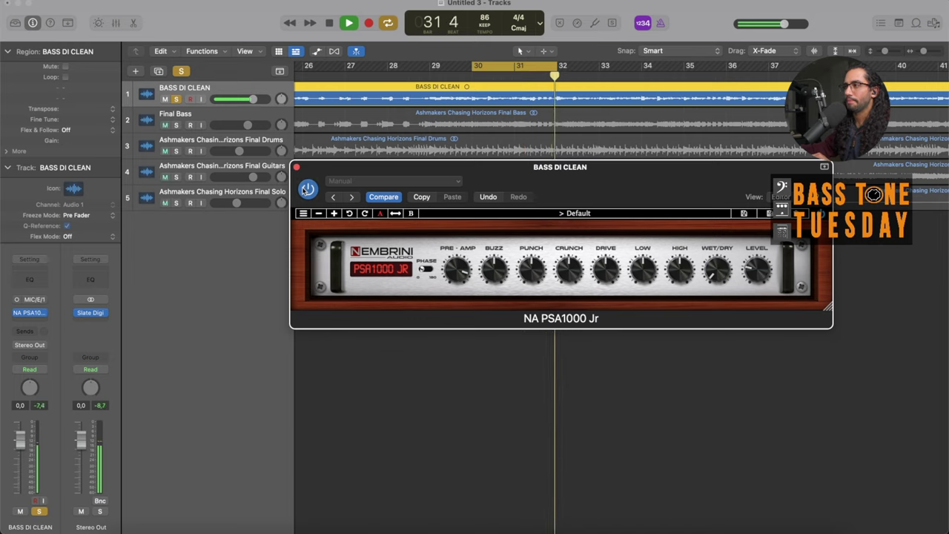
key("space")
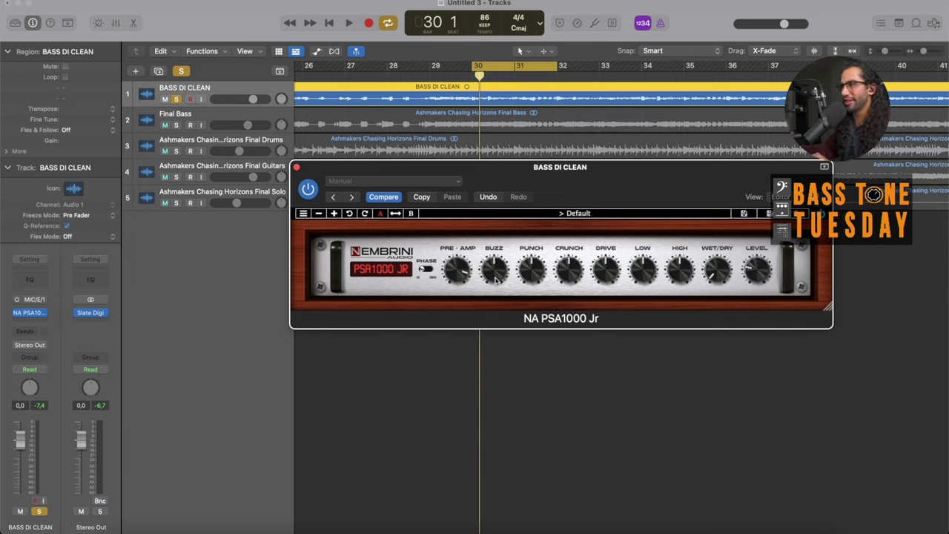
- Turn up PSA1000 Jr's Buzz during loop playback and compare the bass with the plug-in bypassed and active
key("space")
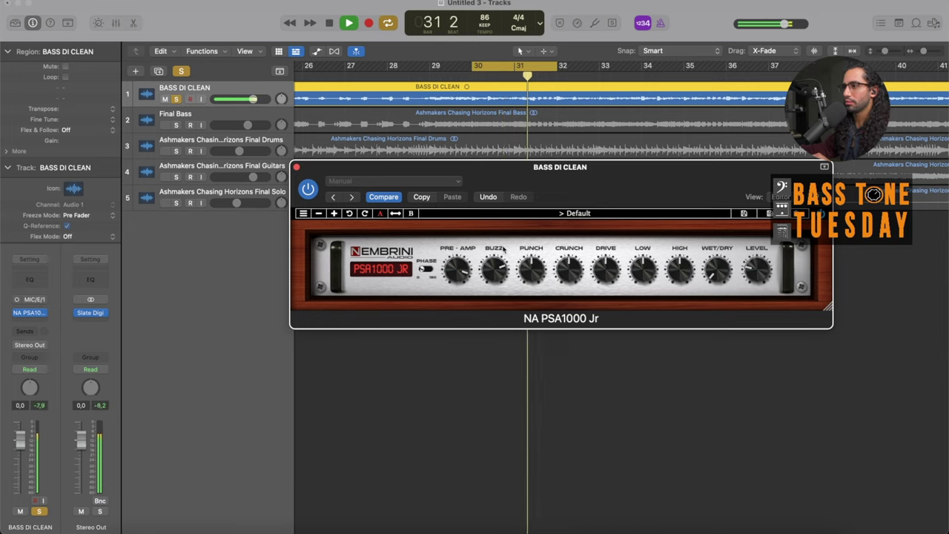
left_click(309, 191)
left_click(308, 191)
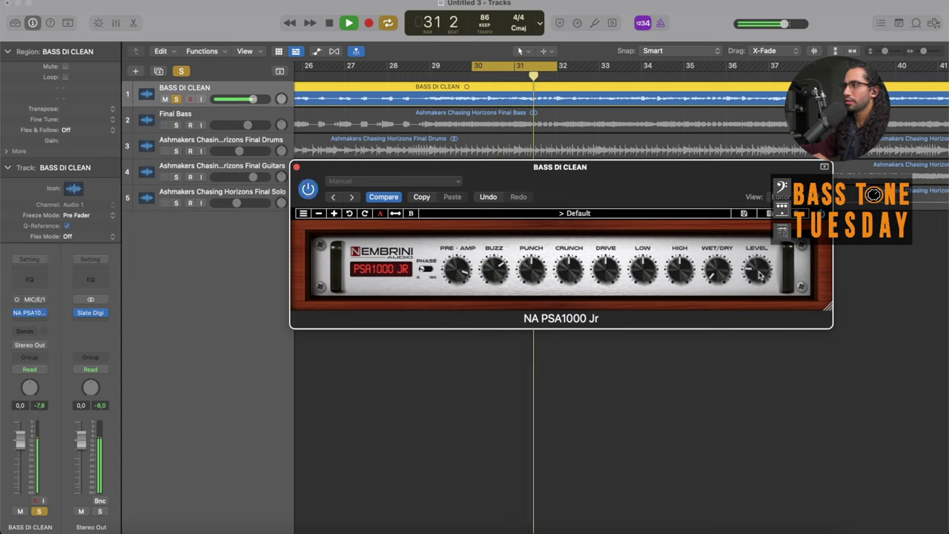
left_click(309, 189)
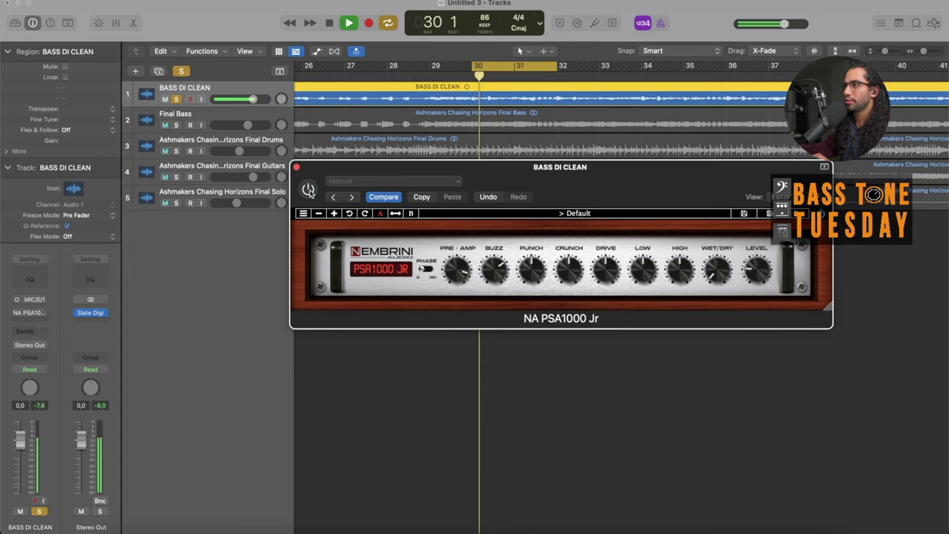
left_click(308, 190)
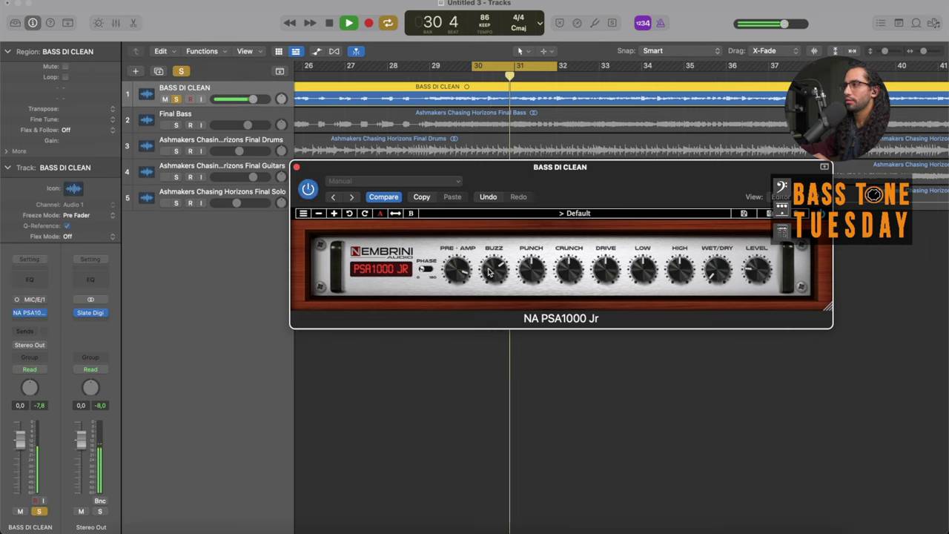
left_click(308, 190)
left_click(308, 190)
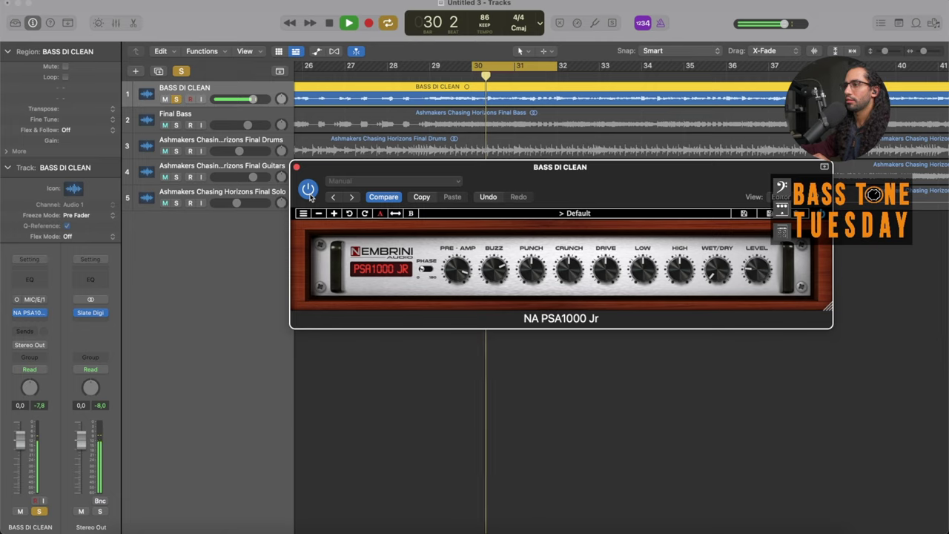
key("space")
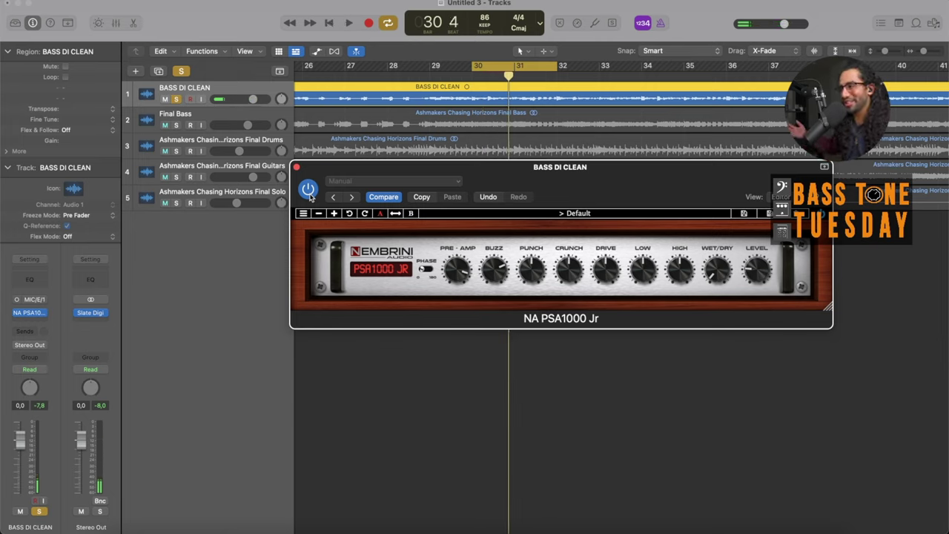
- Replay the loop with PSA1000 Jr bypassed, switch the plug-in back in to hear the Buzz setting, and stop
left_click(308, 190)
key("space")
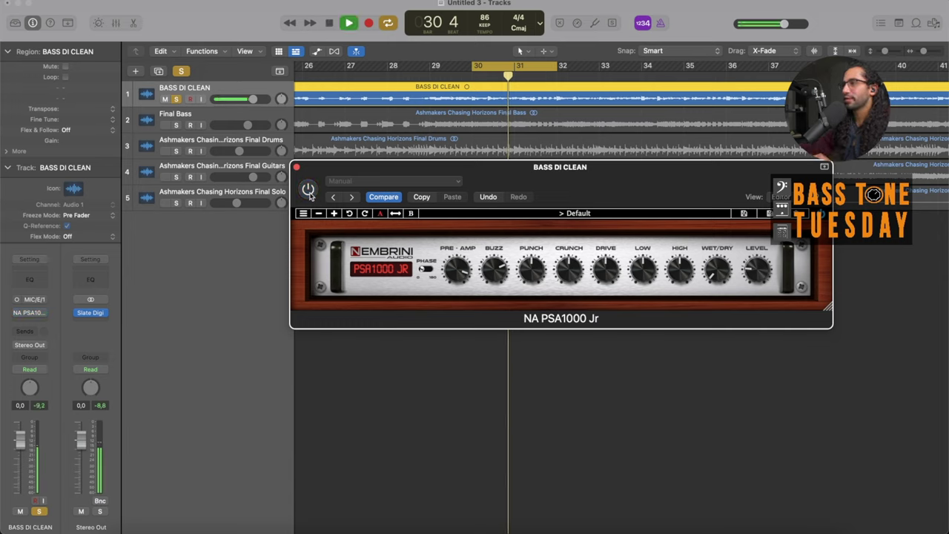
left_click(308, 190)
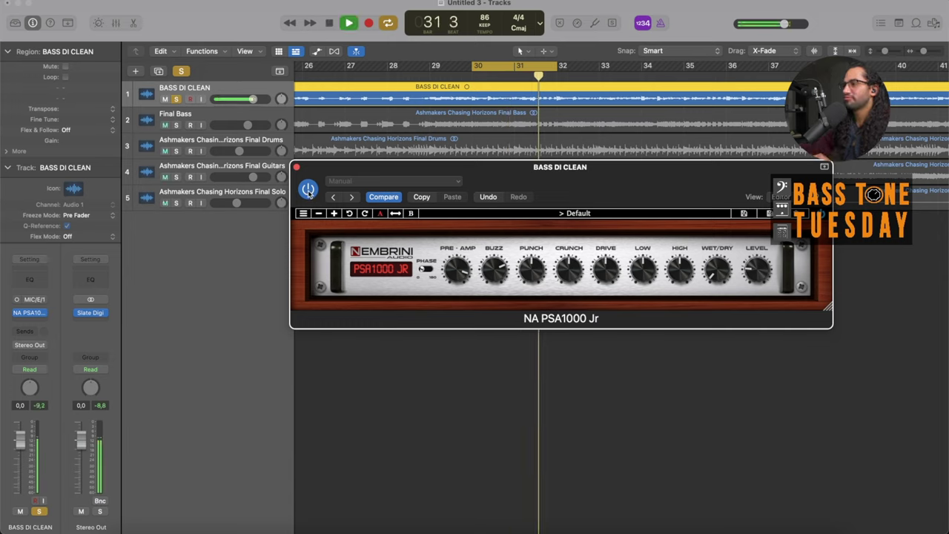
key("space")
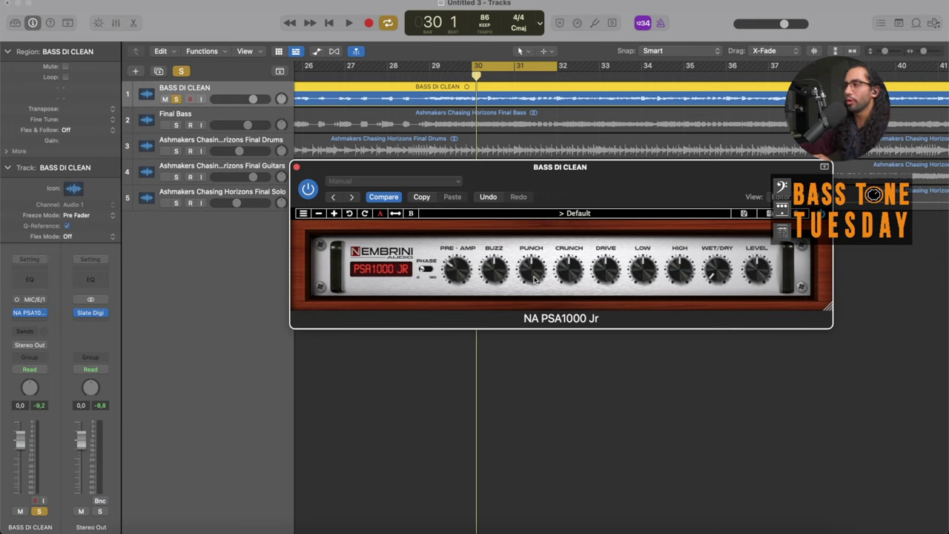
- Audition the bass loop with PSA1000 Jr's Punch turned up, reset it, and audition the loop with the Crunch near maximum
key("space")
key("space")
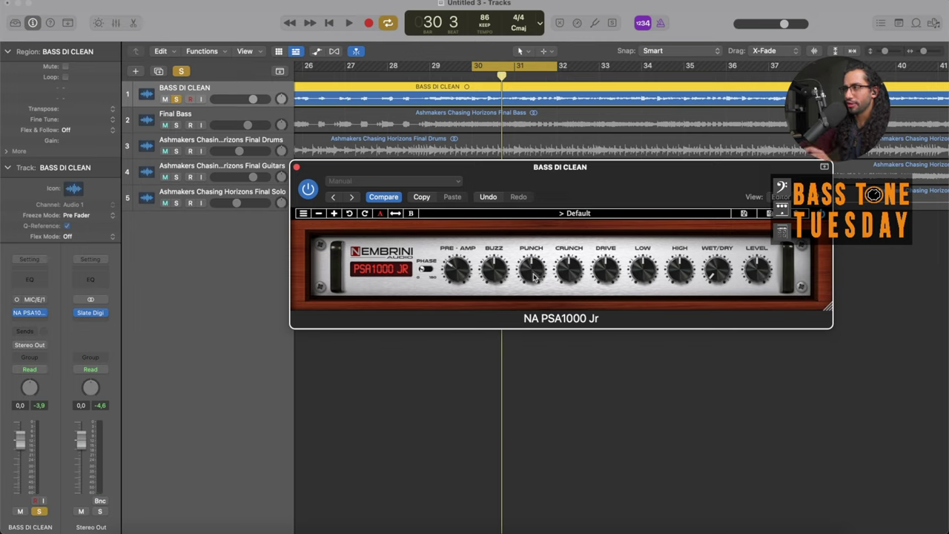
key("space")
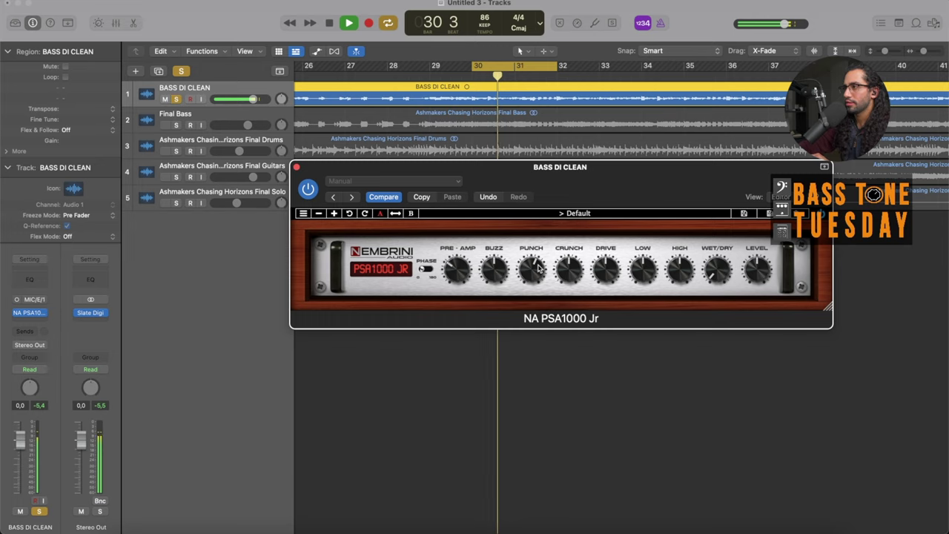
key("space")
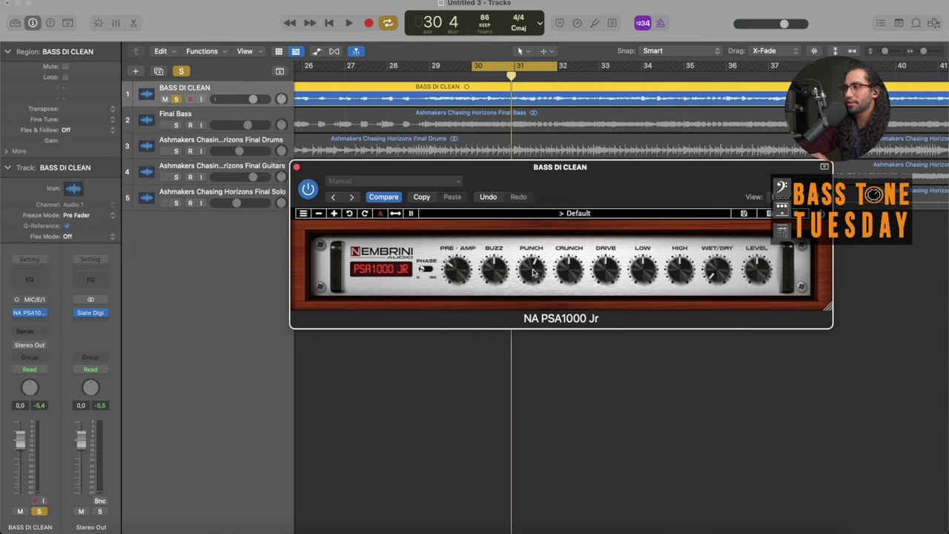
key("space")
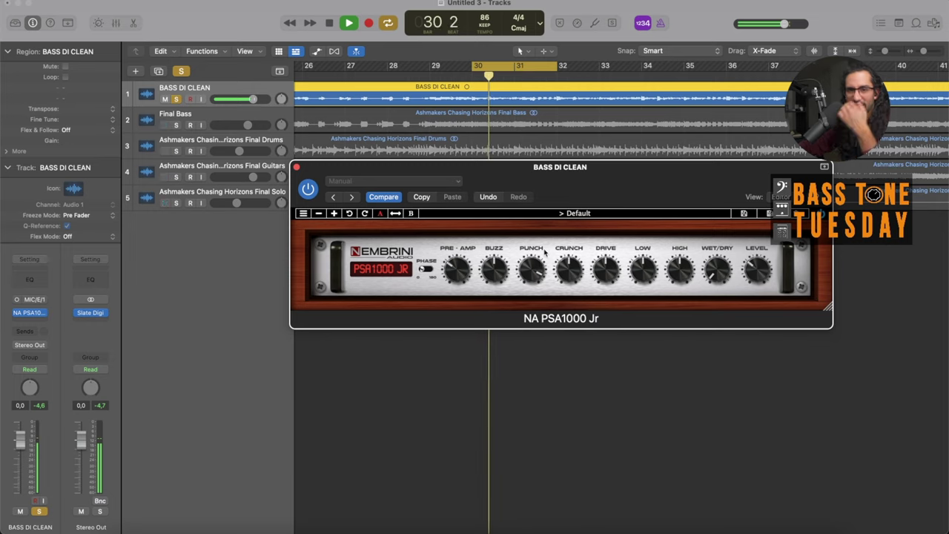
key("space")
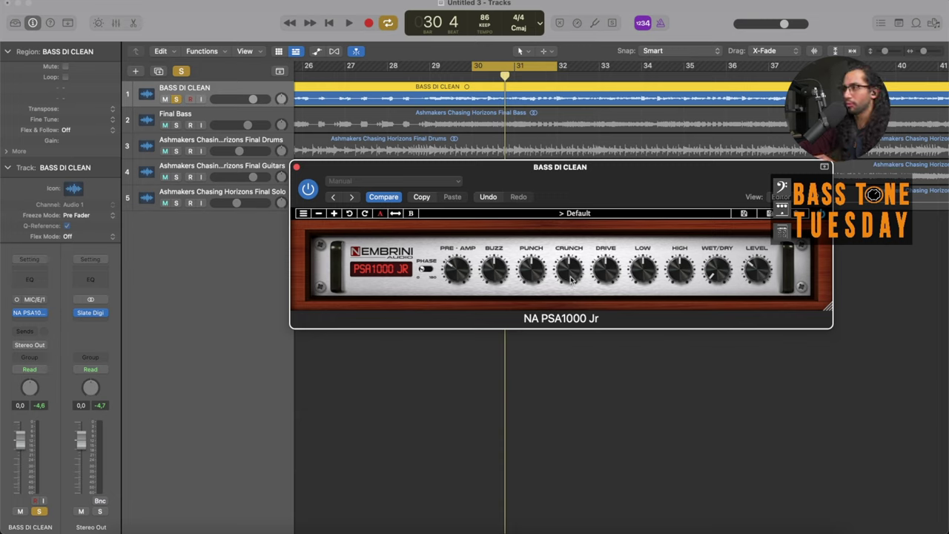
key("space")
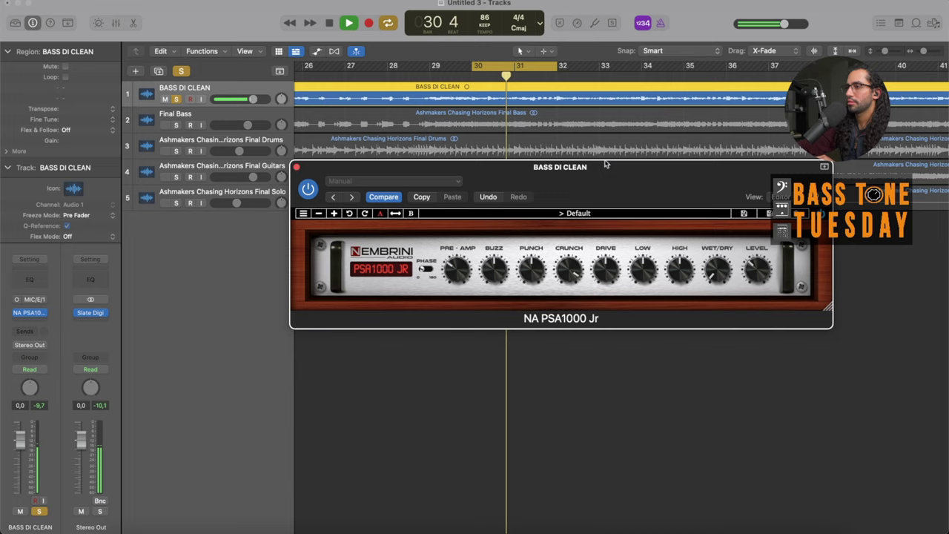
key("space")
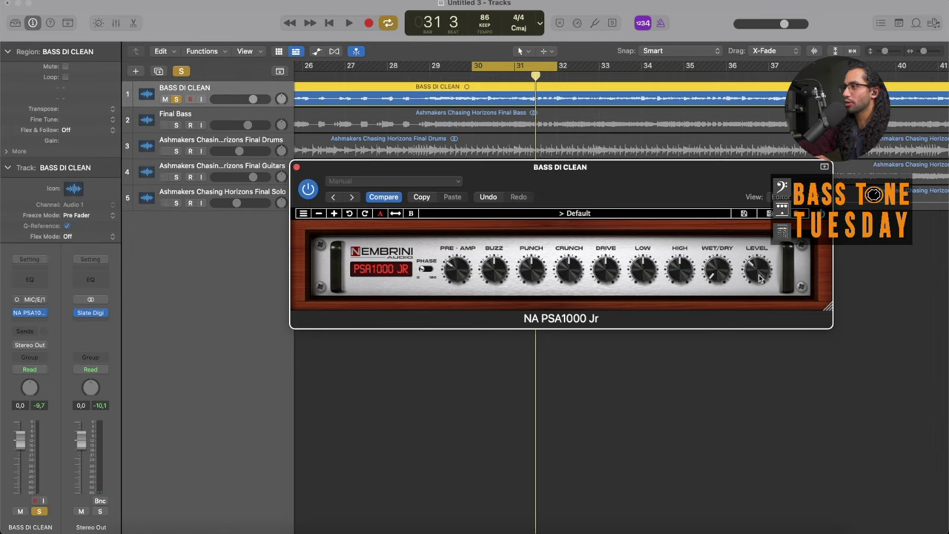
- Audition PSA1000 Jr's Drive near maximum with the Level lowered, and compare it with the bypassed bass
key("space")
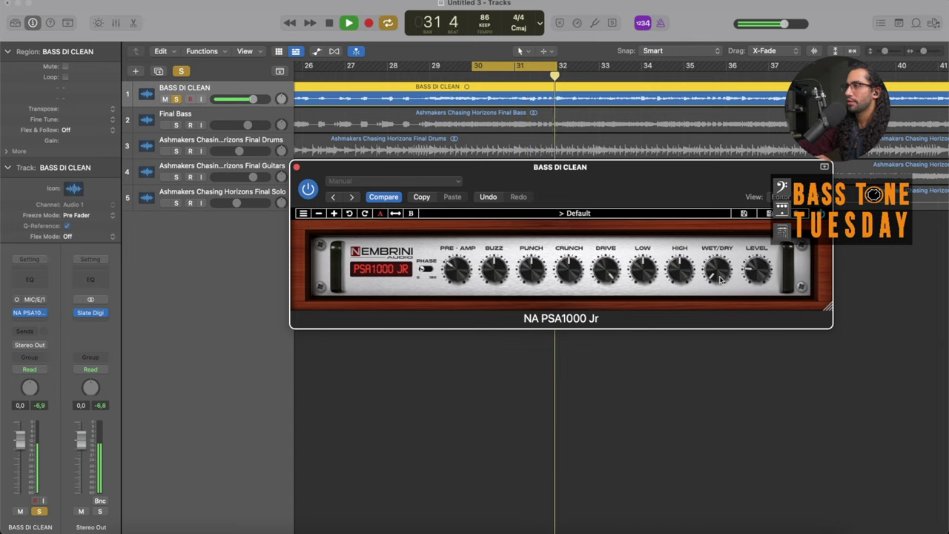
key("space")
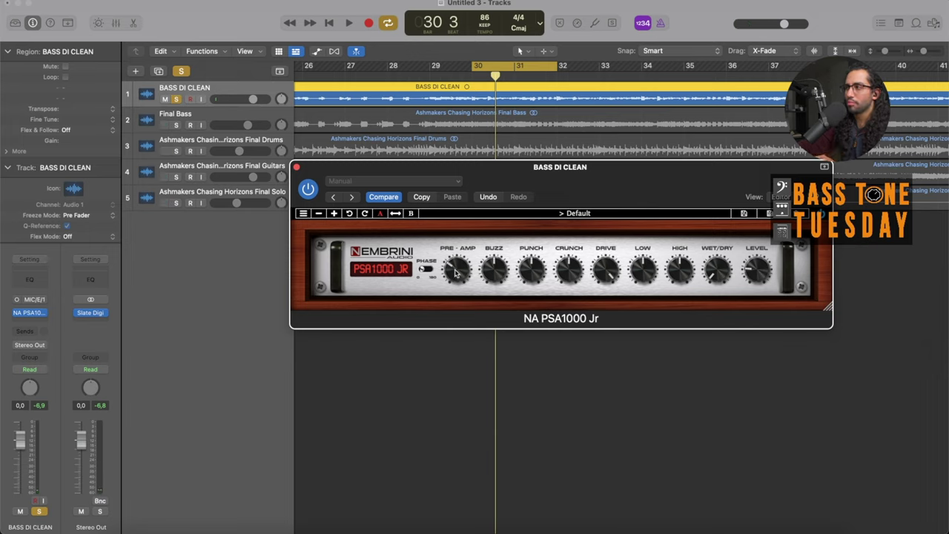
key("space")
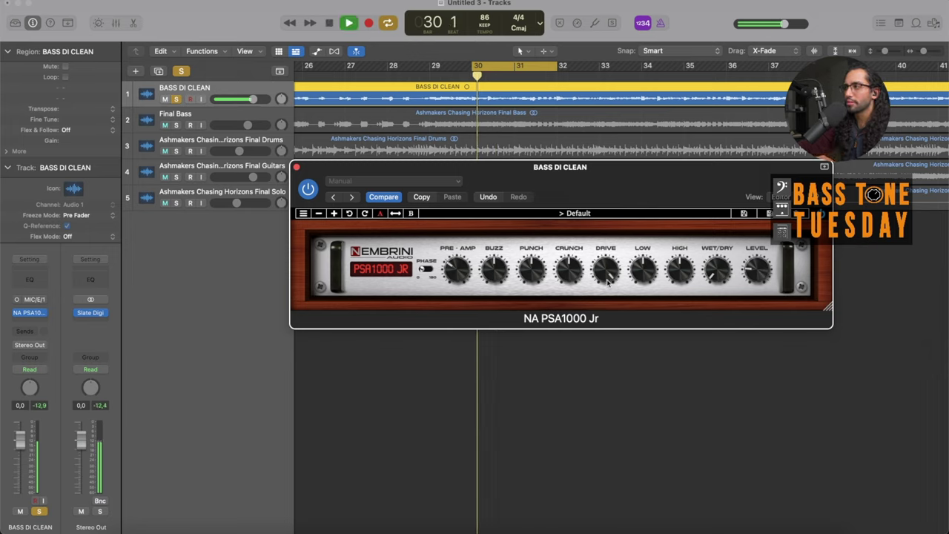
left_click(309, 191)
left_click(310, 192)
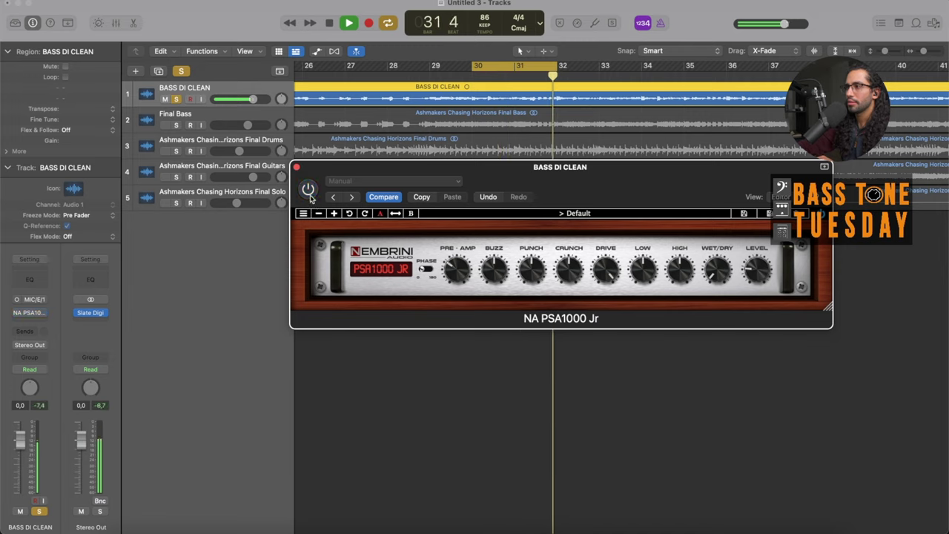
key("space")
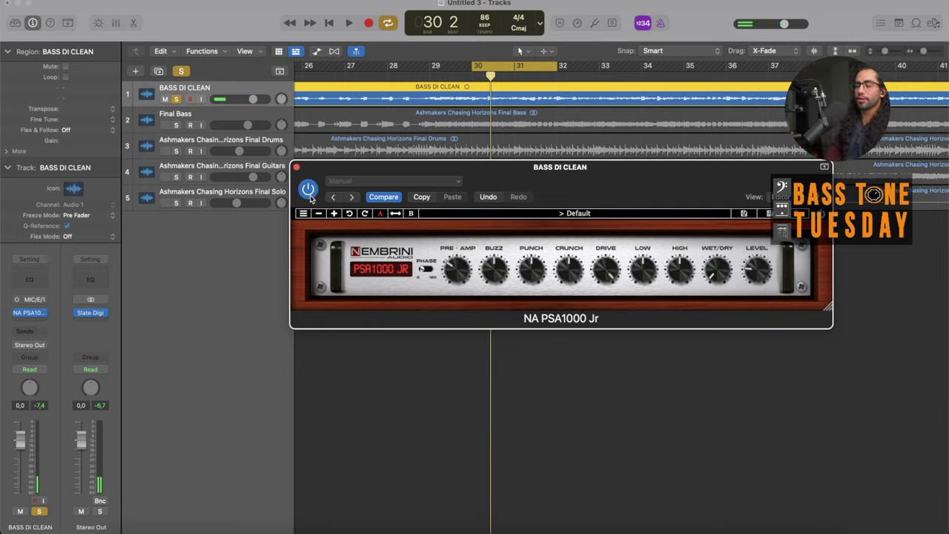
- Replay the loop from bypassed to active PSA1000 Jr to check the high Drive setting against the clean bass
left_click(308, 190)
key("space")
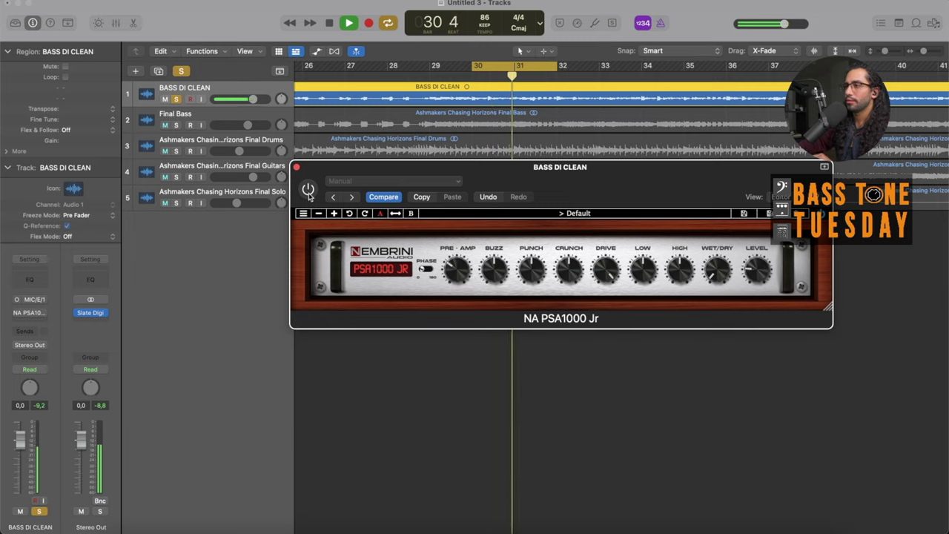
left_click(309, 190)
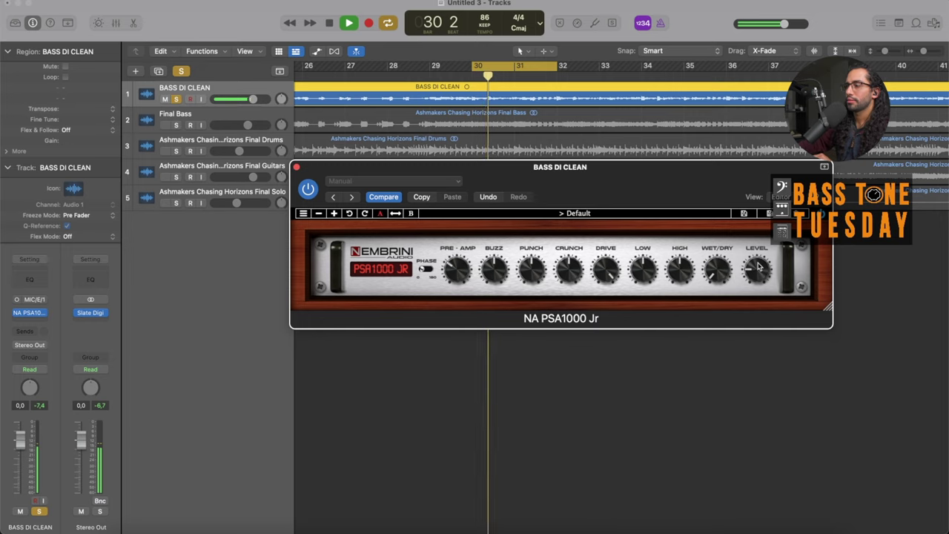
key("space")
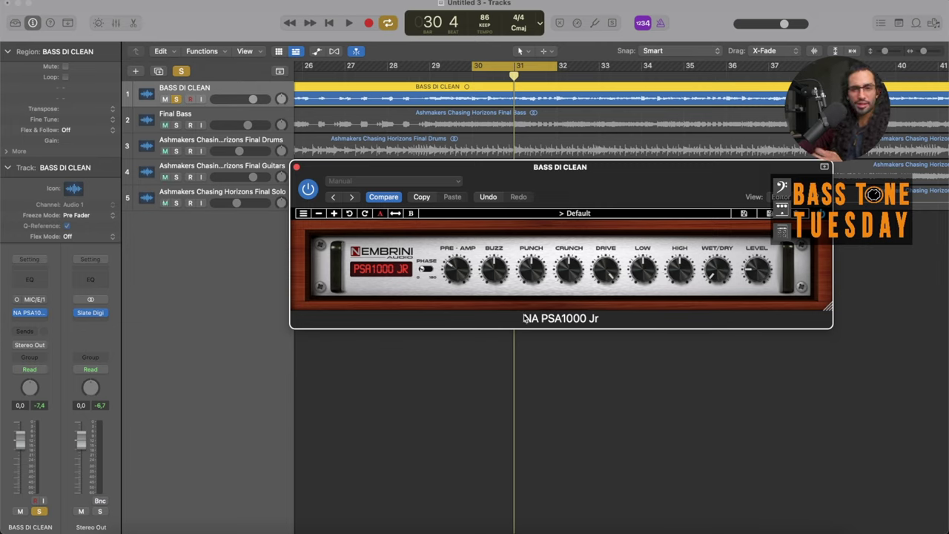
- With PSA1000 Jr's Pre-Amp and Drive near maximum and the Level lowered further, raise the Buzz during loop playback
left_click_drag(689, 186, 671, 180)
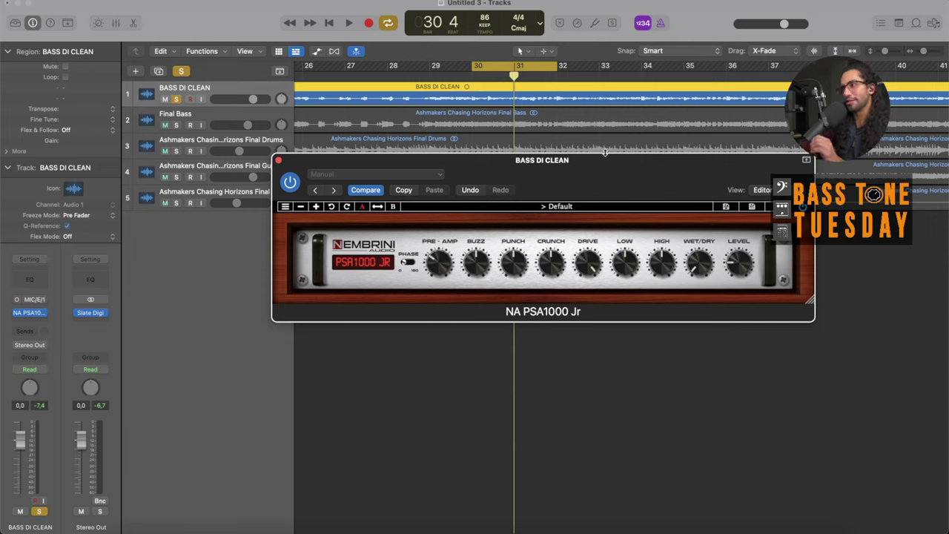
key("space")
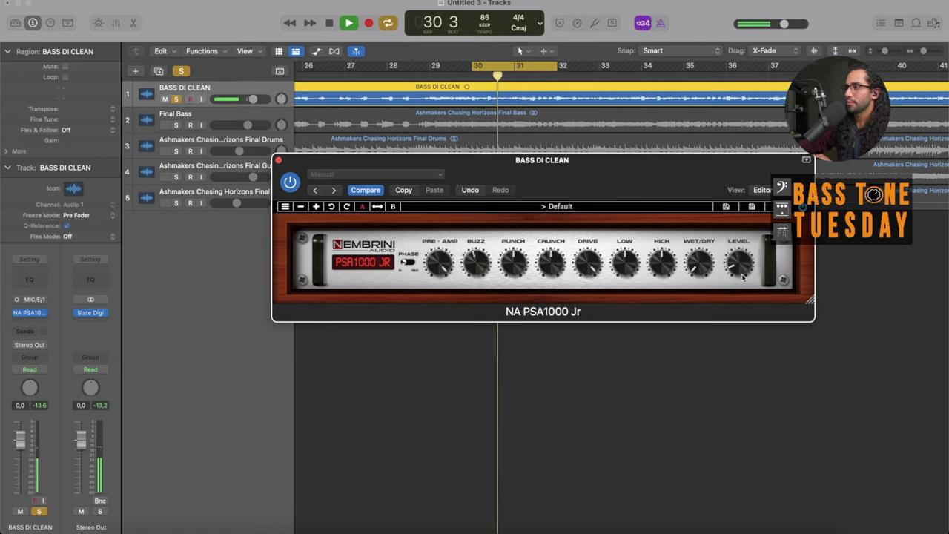
key("space")
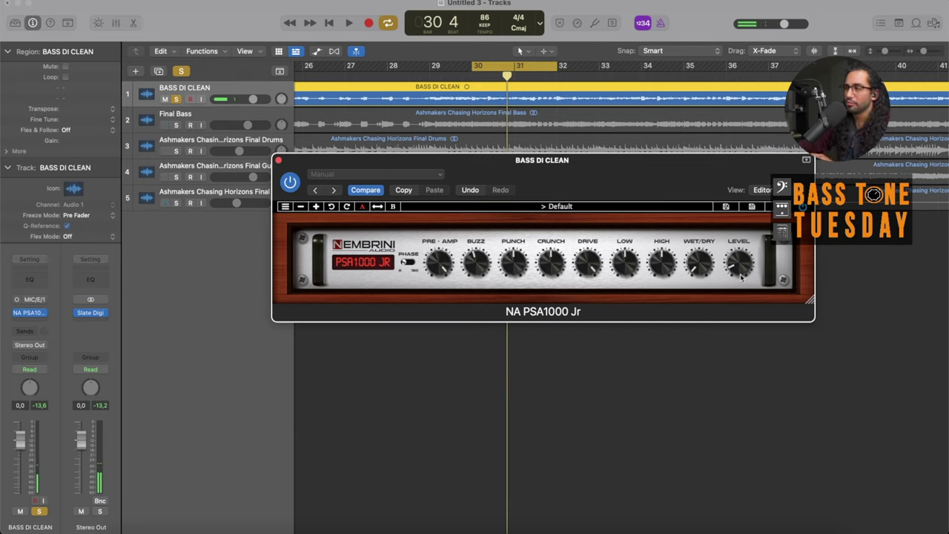
key("space")
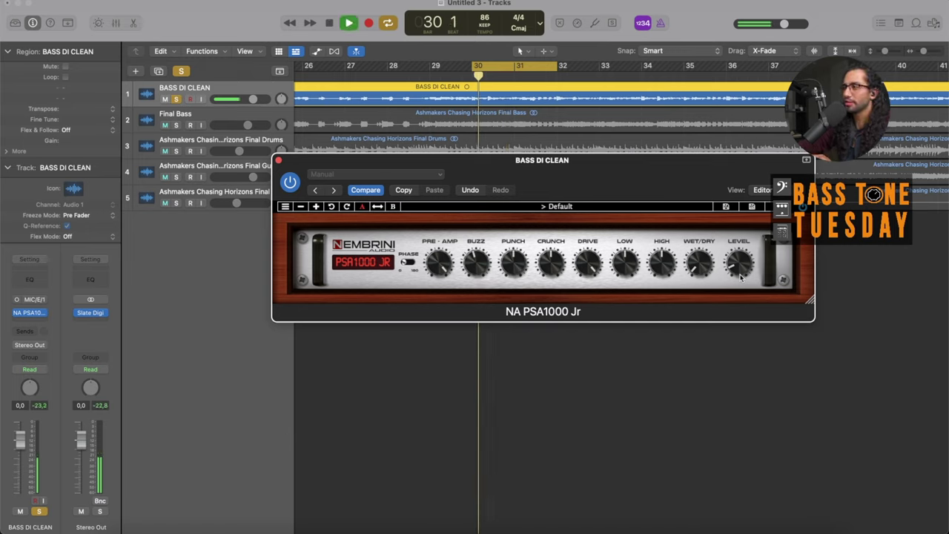
left_click_drag(480, 245, 498, 227)
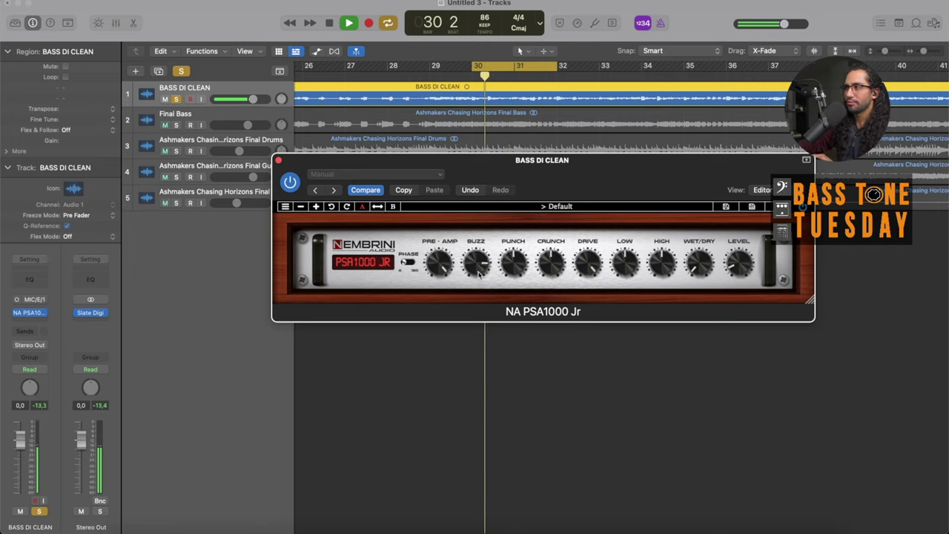
- Play the bass with the drums and guitars and compare PSA1000 Jr bypassed and active in the mix
key("space")
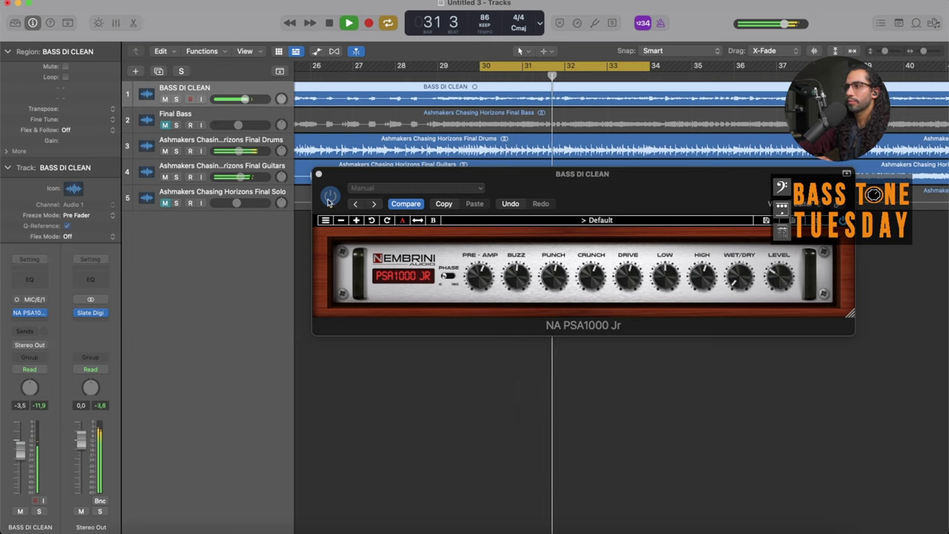
left_click(329, 197)
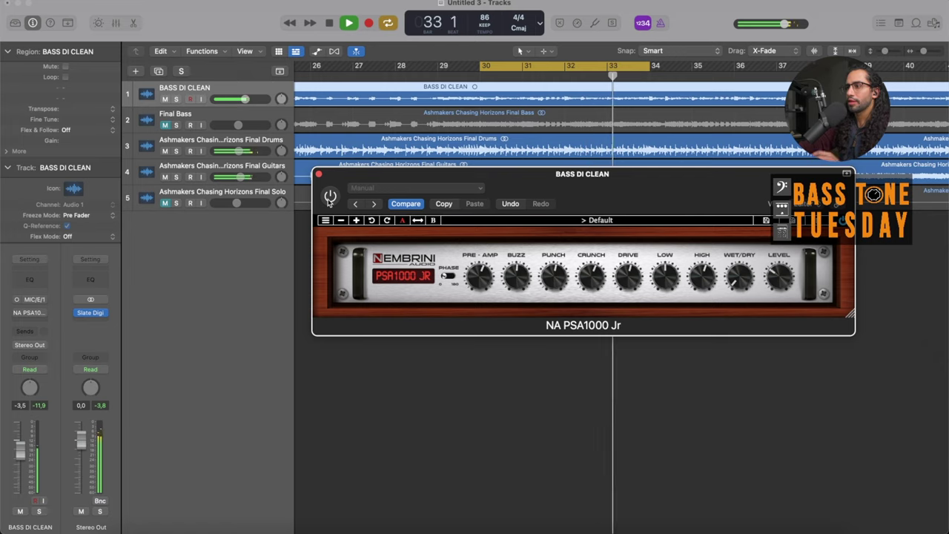
left_click(329, 198)
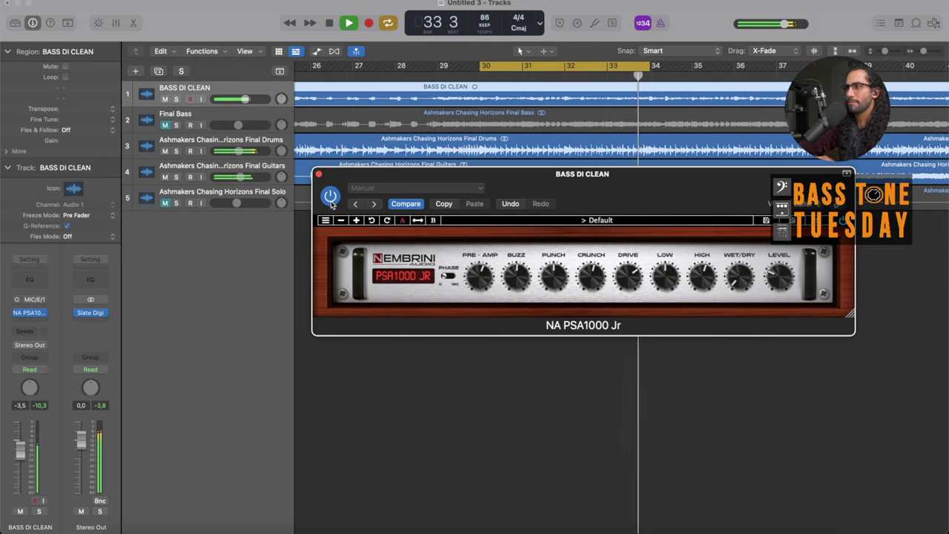
left_click(331, 198)
left_click(331, 198)
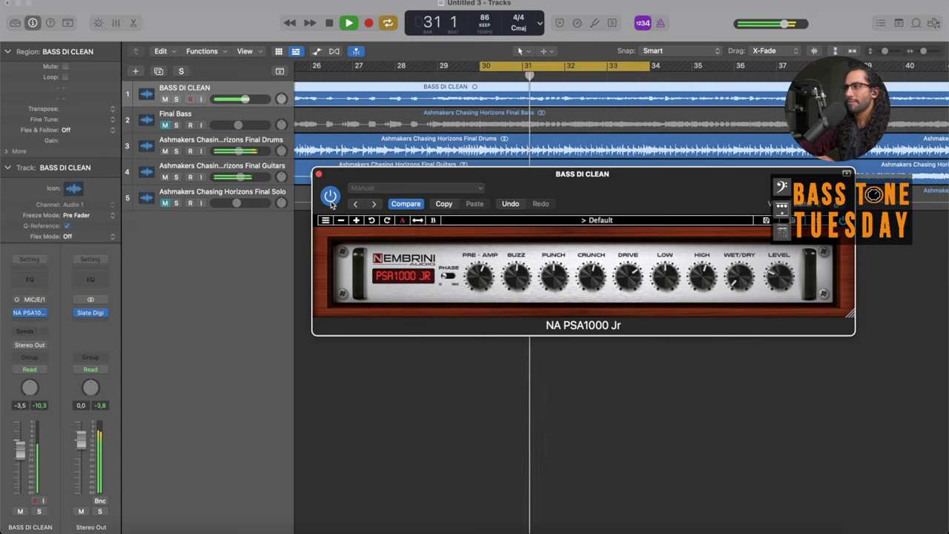
key("space")
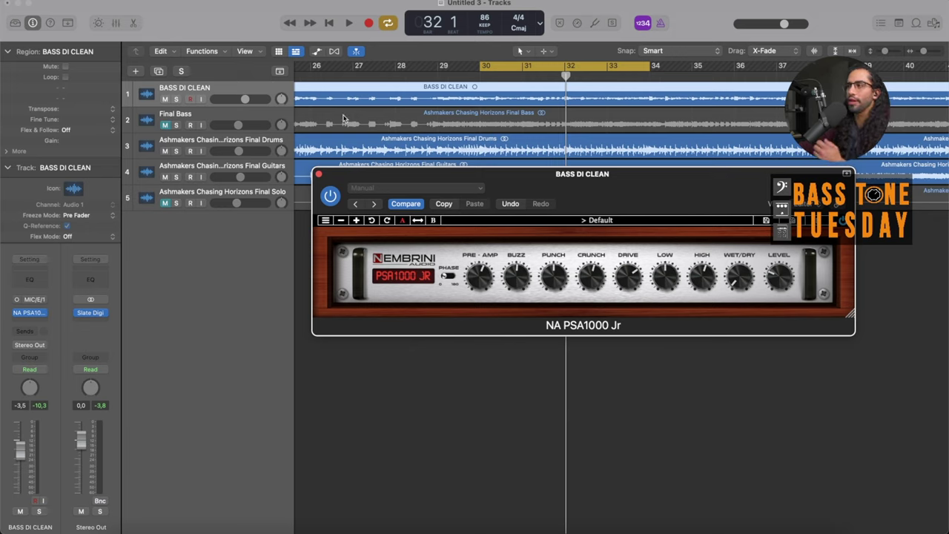
- Solo the BASS DI CLEAN track and play the loop, comparing PSA1000 Jr bypassed and active
left_click(176, 100)
key("space")
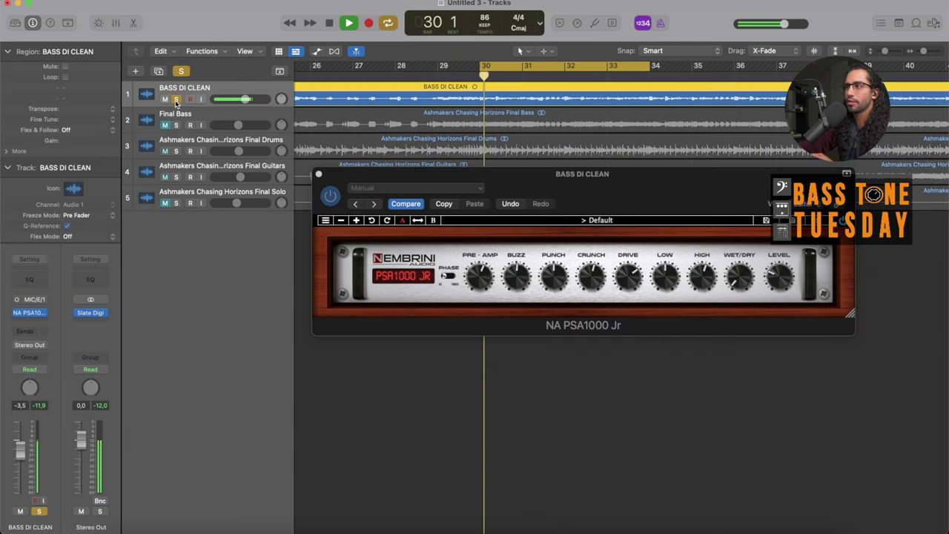
left_click(334, 202)
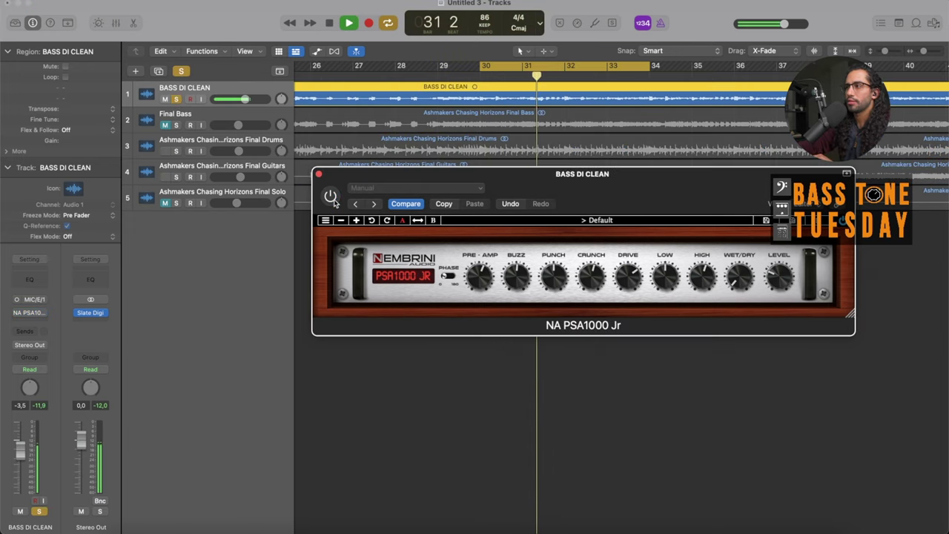
left_click(331, 197)
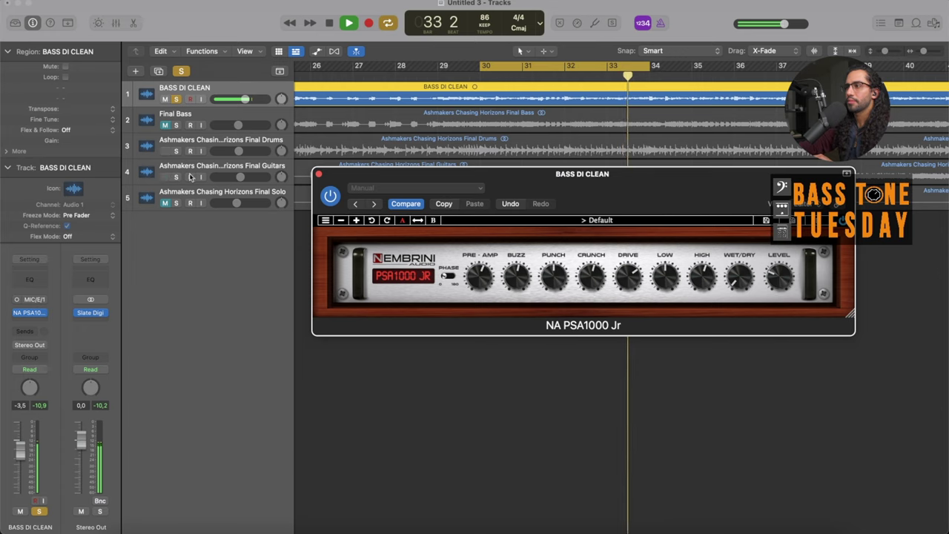
- Solo the drums together with the bass DI and compare PSA1000 Jr bypassed and active against them
left_click(177, 158)
left_click(176, 152)
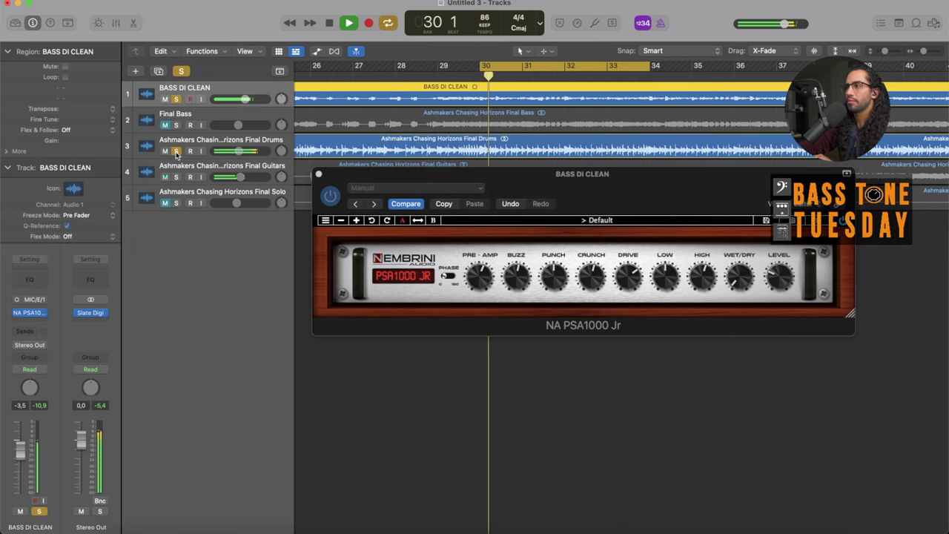
left_click(330, 199)
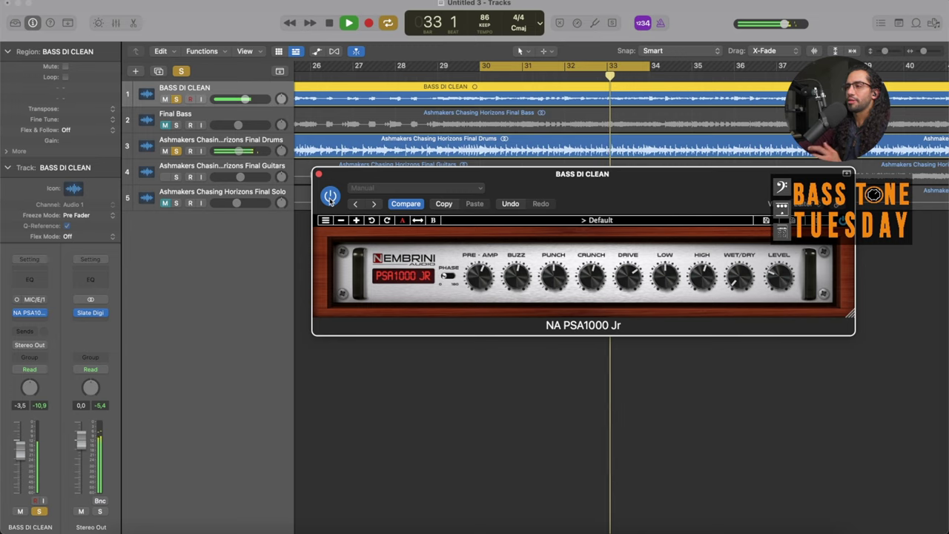
key("space")
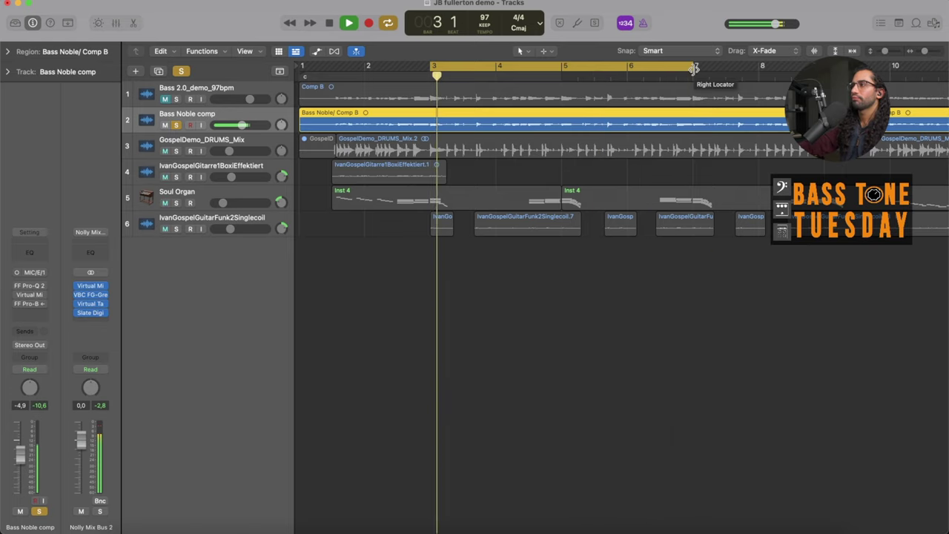
- In the JB fullerton demo project, insert a mono NA PSA1000 Jr on the Bass Noble comp track and place its window below the tracks
left_click(30, 313)
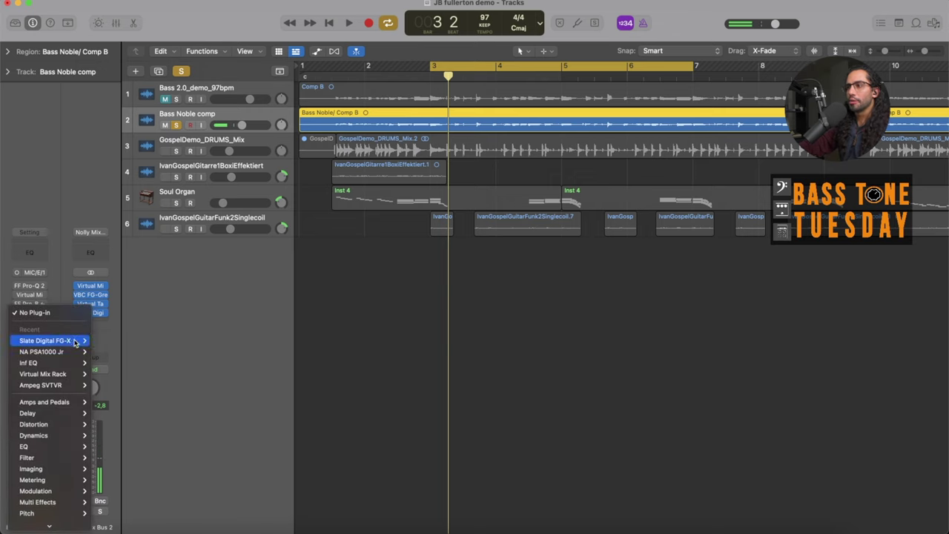
left_click(104, 353)
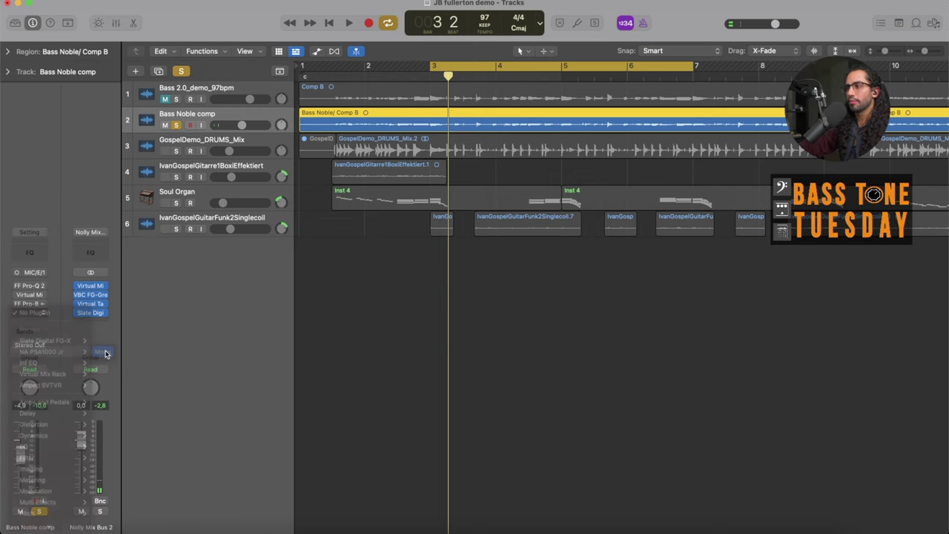
left_click_drag(483, 147, 443, 245)
key("space")
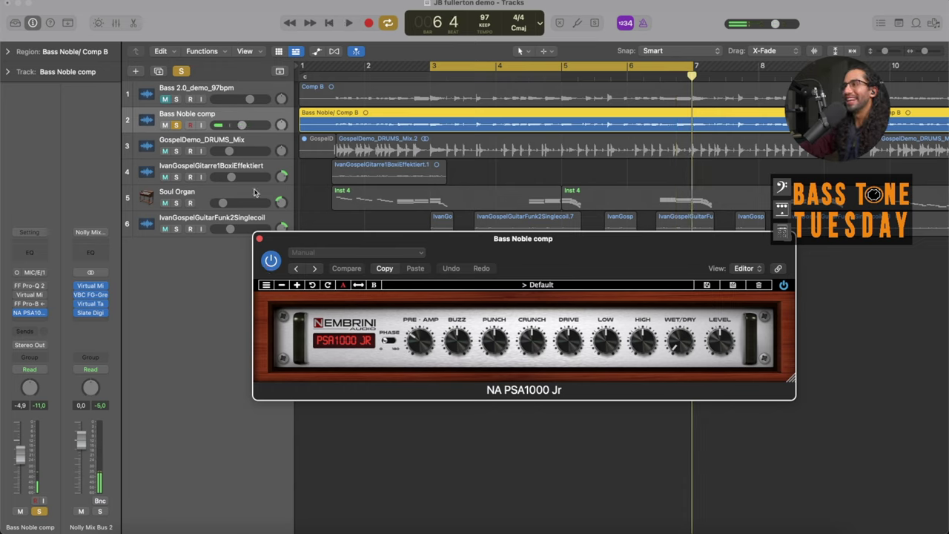
- Play Bass Noble comp in the full mix, compare PSA1000 Jr bypassed and active, and lower its Level slightly
left_click(175, 124)
key("space")
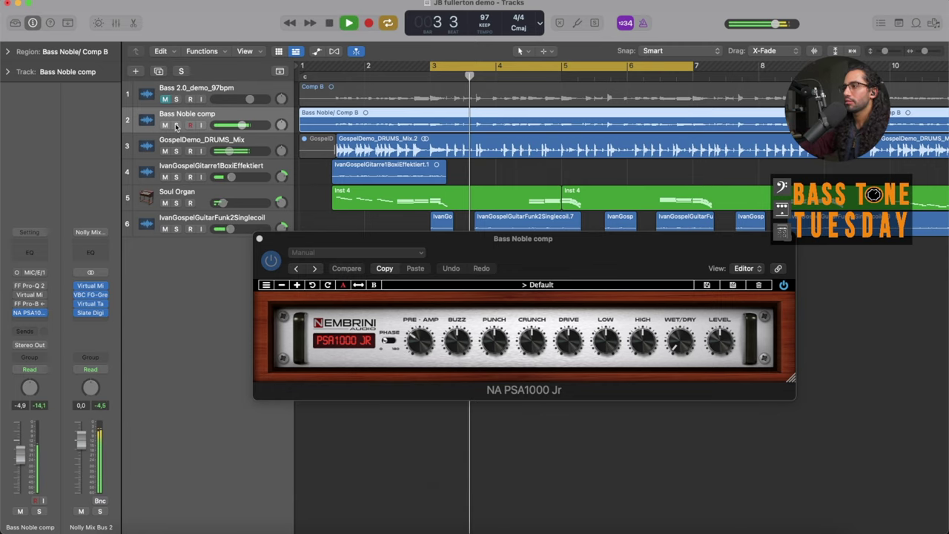
left_click(279, 252)
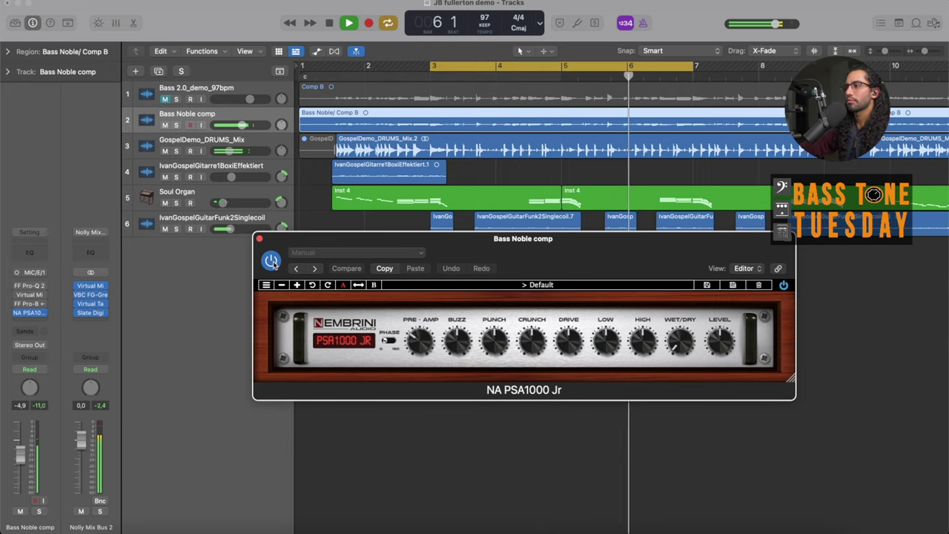
left_click(271, 260)
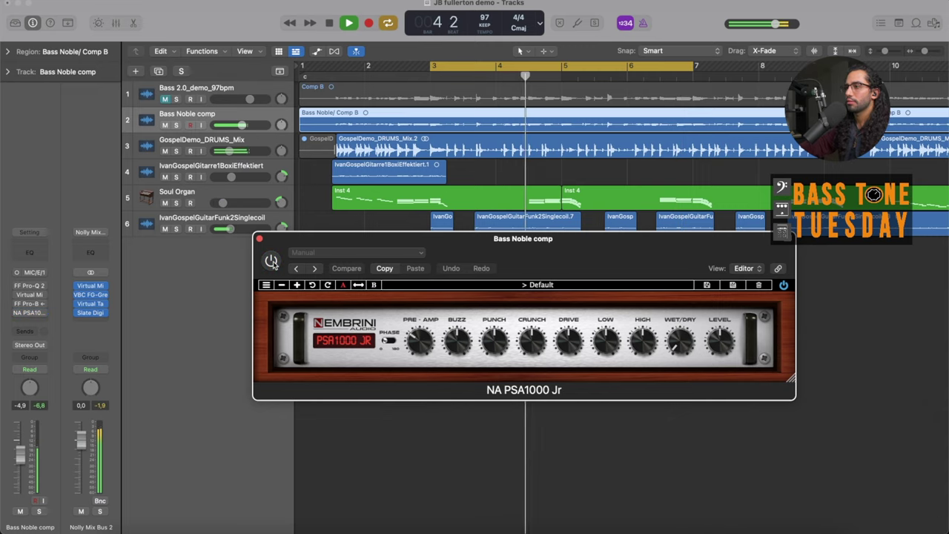
left_click(271, 260)
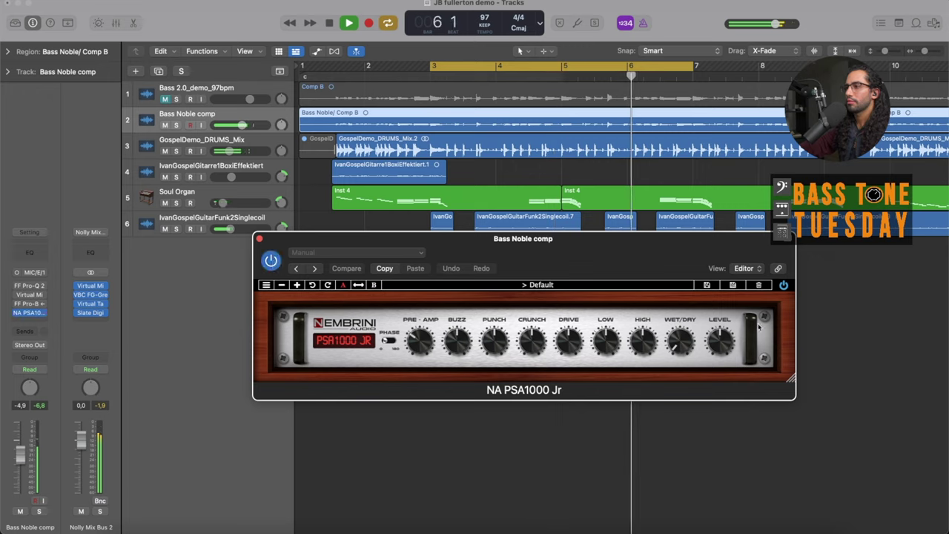
left_click_drag(720, 340, 721, 347)
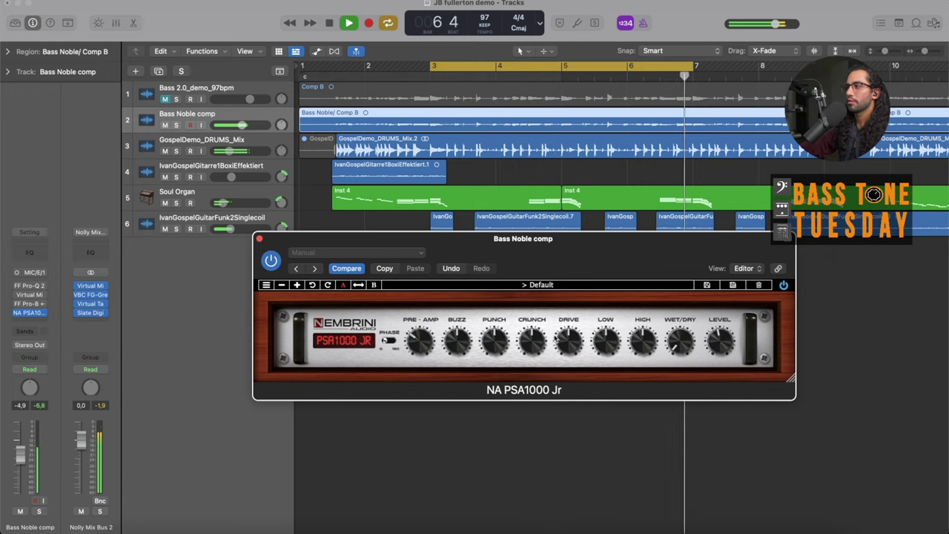
key("space")
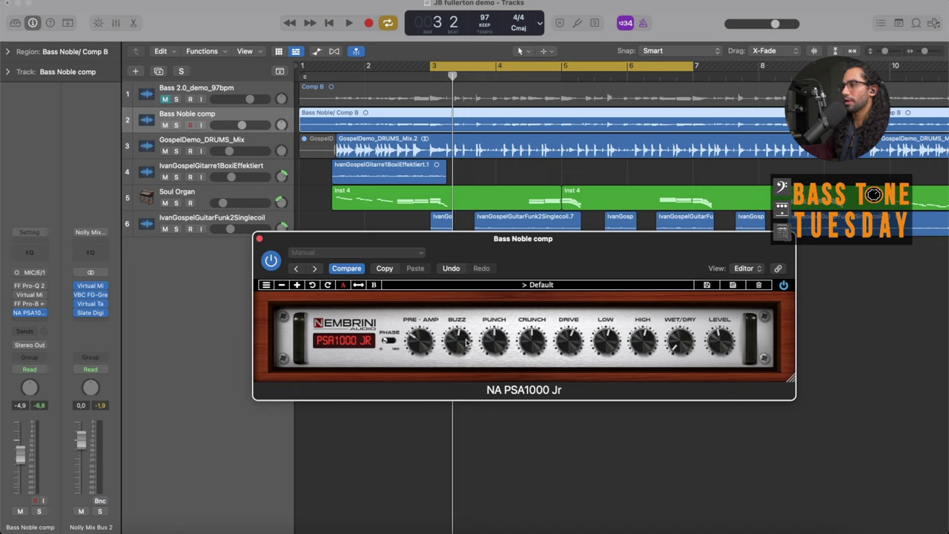
- Solo the Bass Noble comp track and compare its sound with PSA1000 Jr bypassed and active
left_click(175, 124)
key("space")
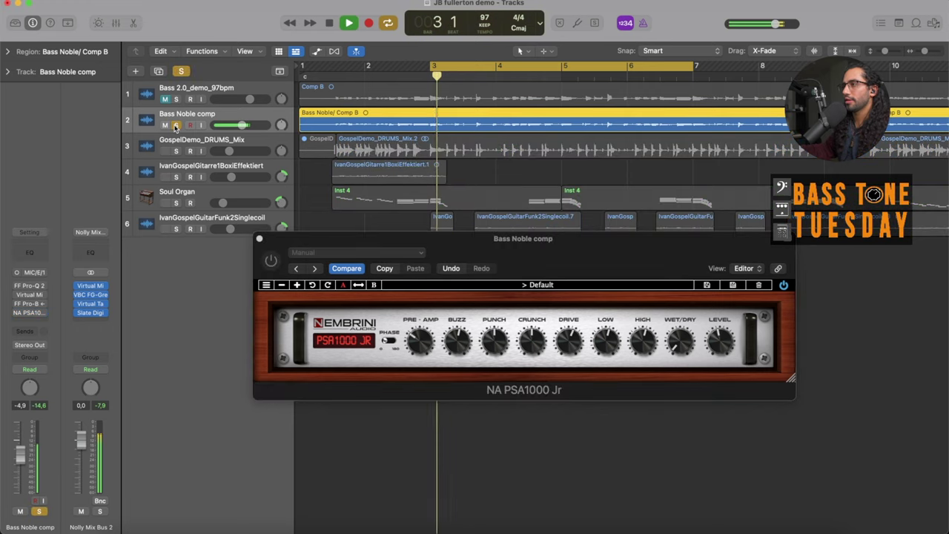
left_click(271, 261)
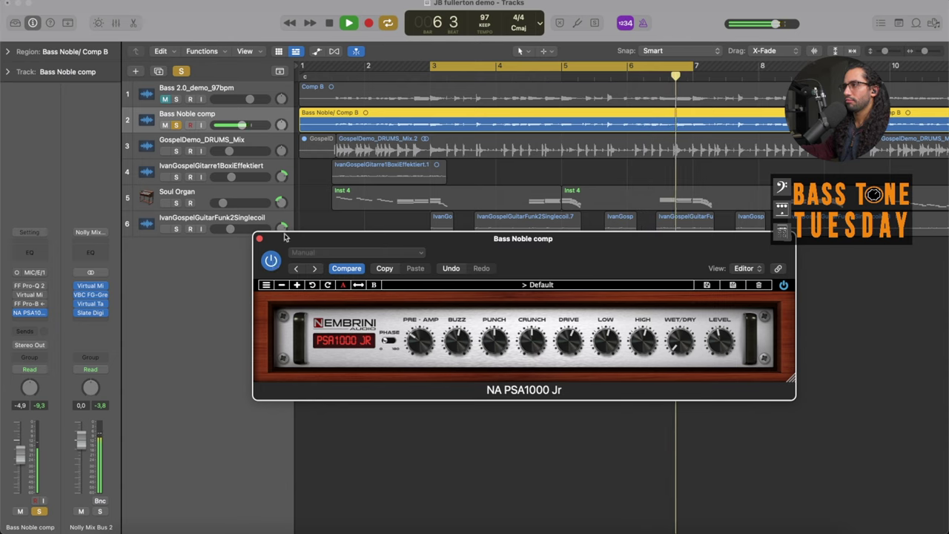
- Return Bass Noble comp to the full mix, adjust PSA1000 Jr's Level, and check it against the bypassed sound
left_click(177, 125)
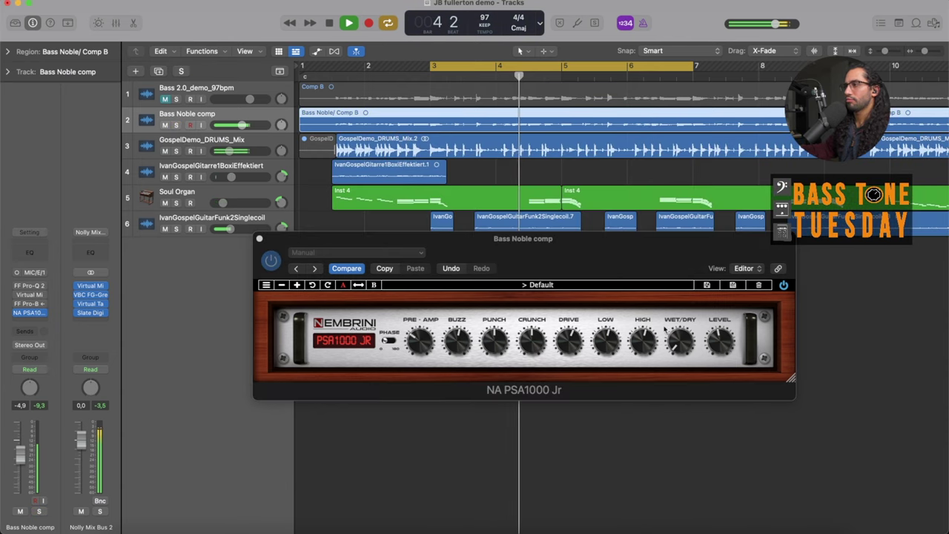
left_click(721, 351)
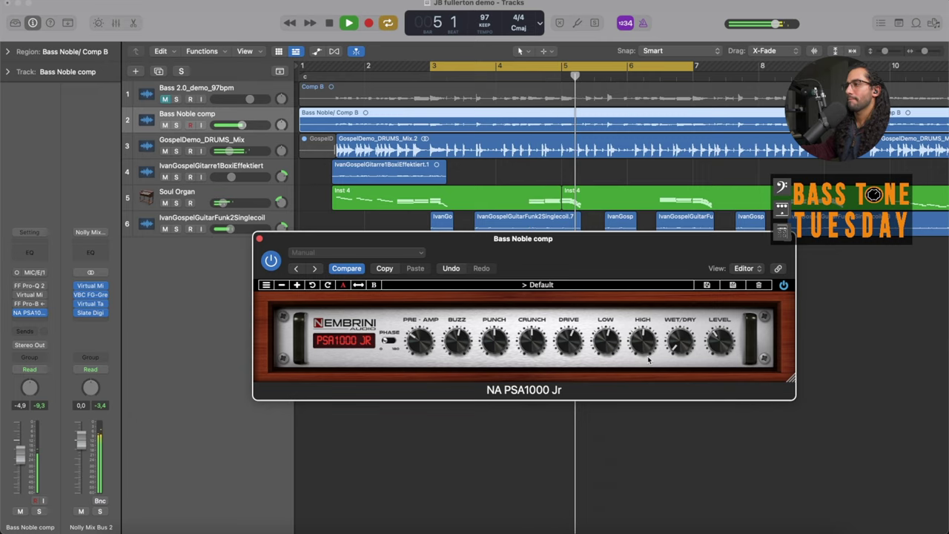
left_click(270, 261)
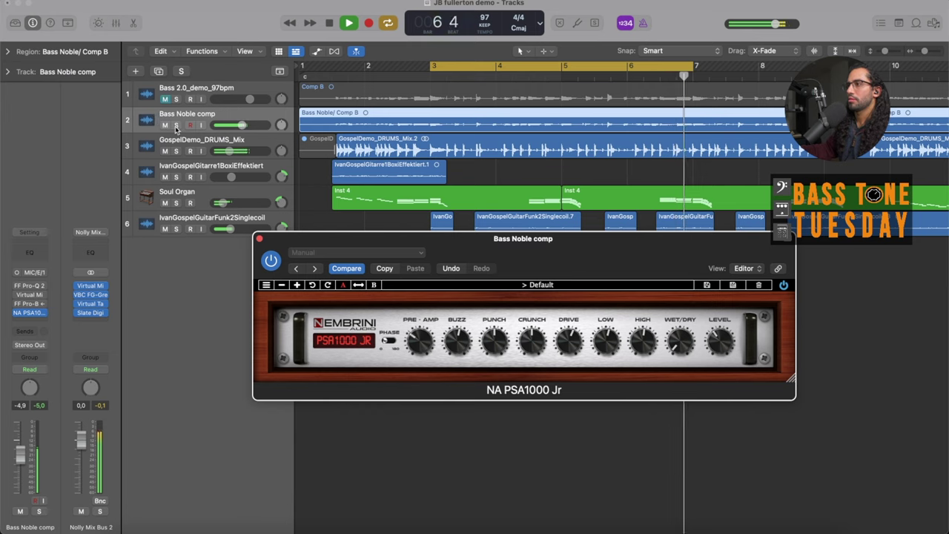
- Solo Bass Noble comp again and switch PSA1000 Jr between bypassed and active, ending with playback stopped
key("s")
left_click(277, 270)
left_click(276, 268)
left_click(271, 261)
key("space")
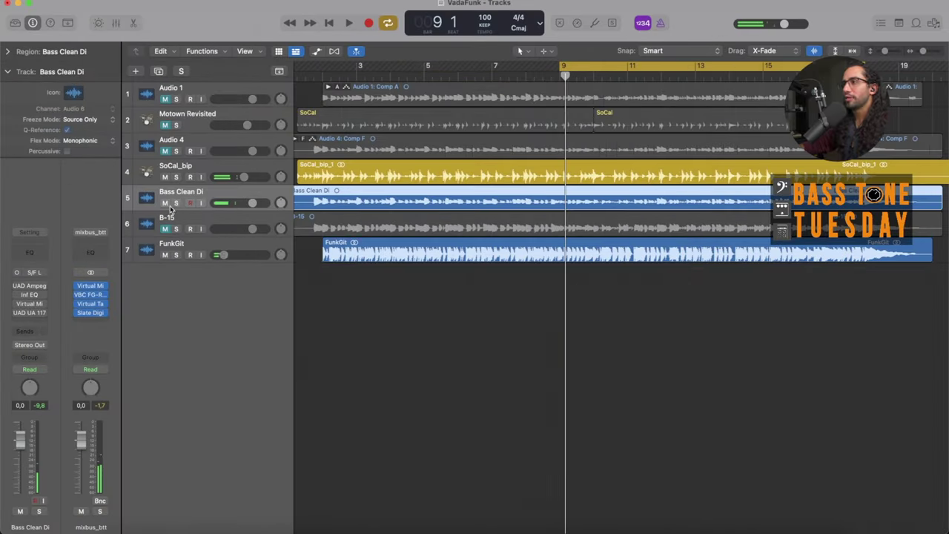
- In the VadaFunk project, solo the Bass Clean Di track and play the loop with PSA1000 Jr on it
left_click(176, 203)
key("space")
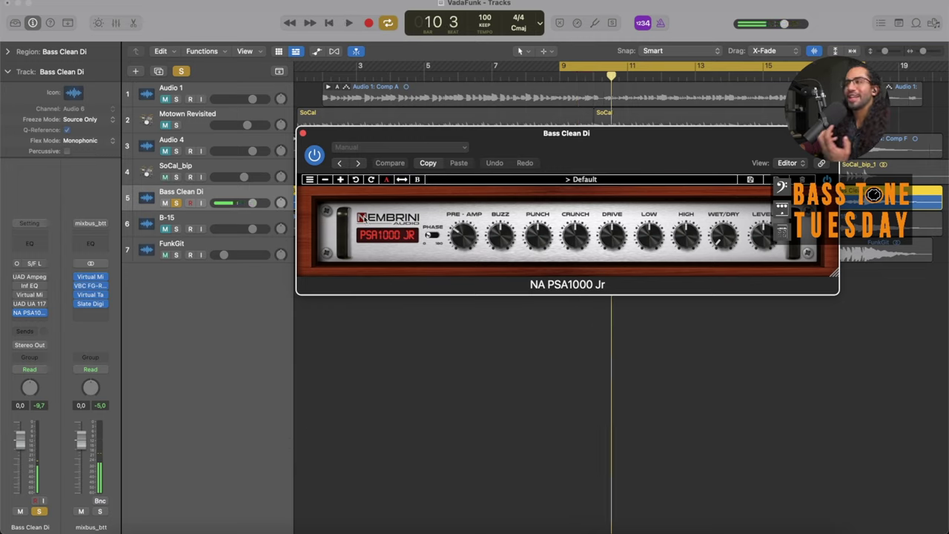
key("space")
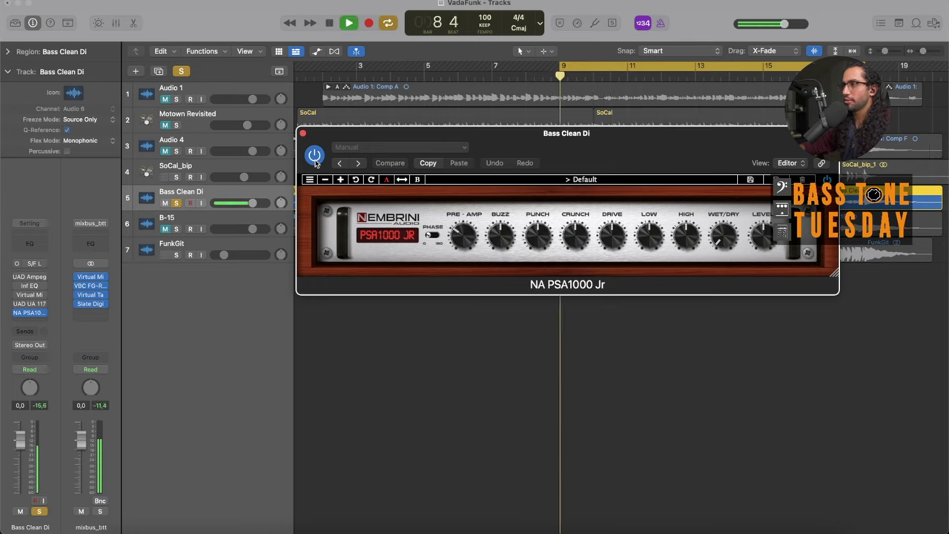
- Unsolo Bass Clean Di, lower PSA1000 Jr's Level slightly, and compare it bypassed and active with the drums and guitar
key("s")
left_click_drag(762, 236, 766, 245)
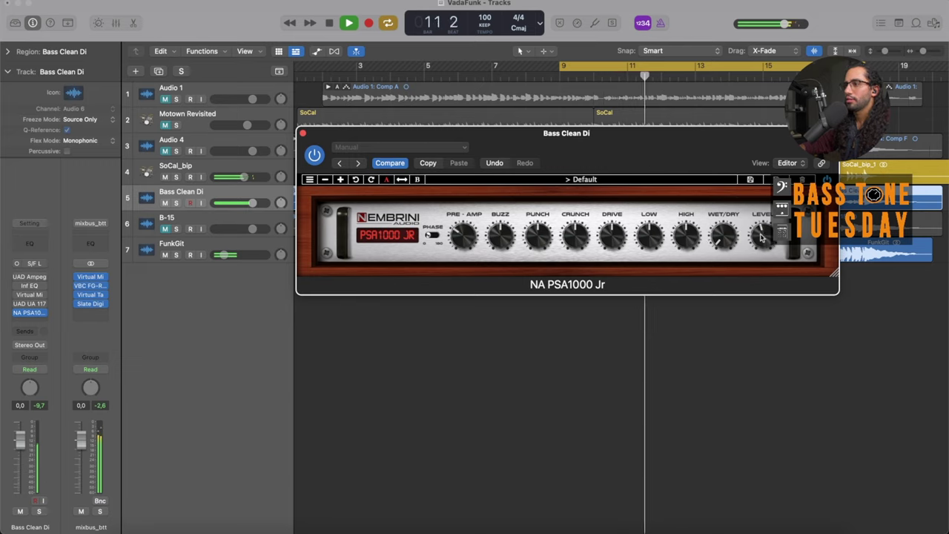
left_click(315, 156)
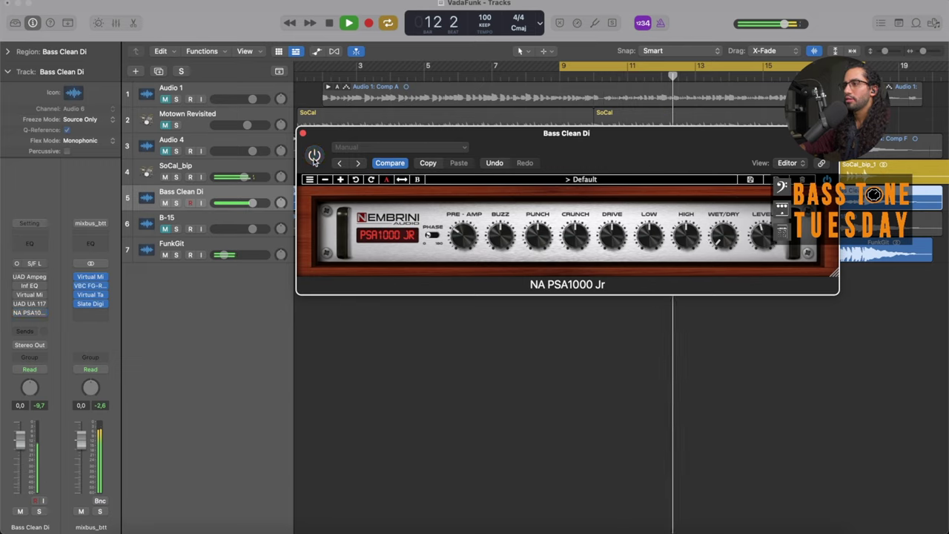
left_click(314, 157)
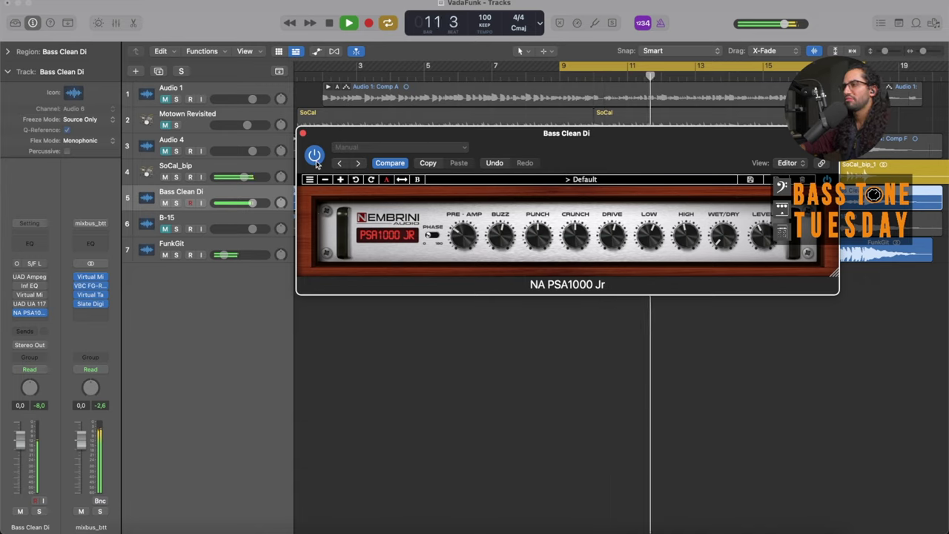
- Solo Bass Clean Di and repeatedly compare its tone with PSA1000 Jr bypassed and active
key("s")
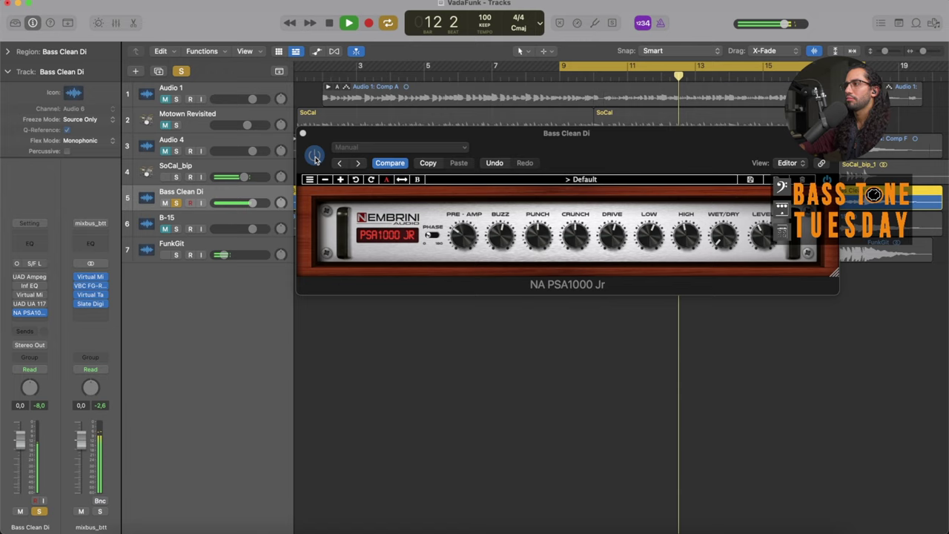
left_click(314, 157)
left_click(314, 157)
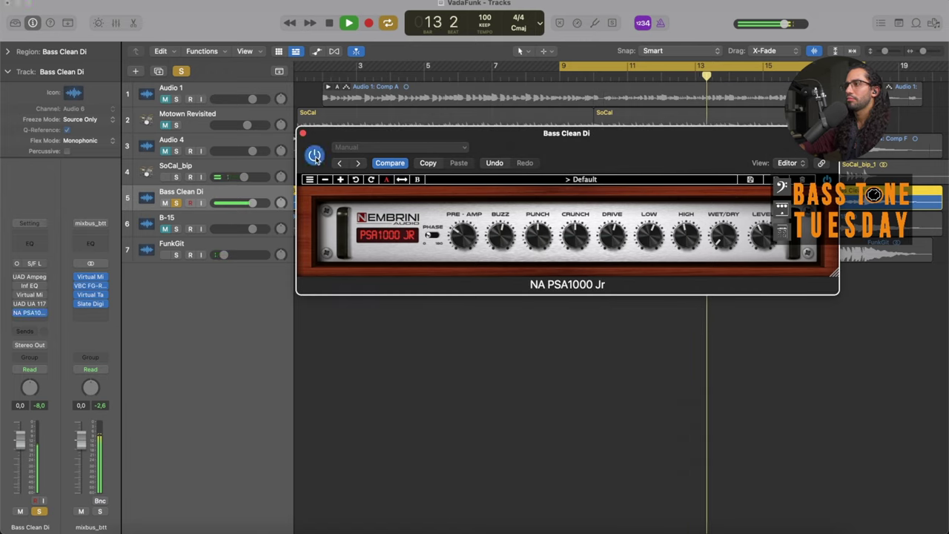
left_click(314, 158)
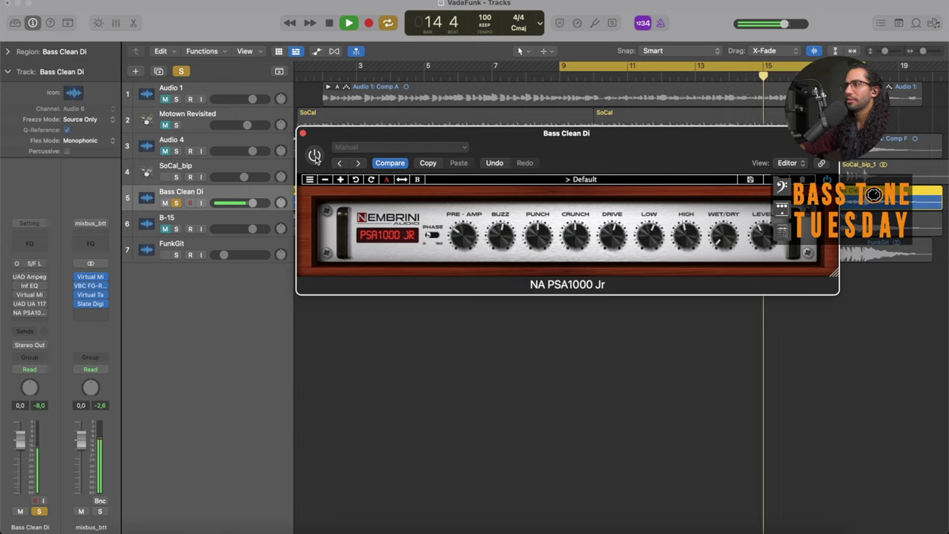
left_click(315, 157)
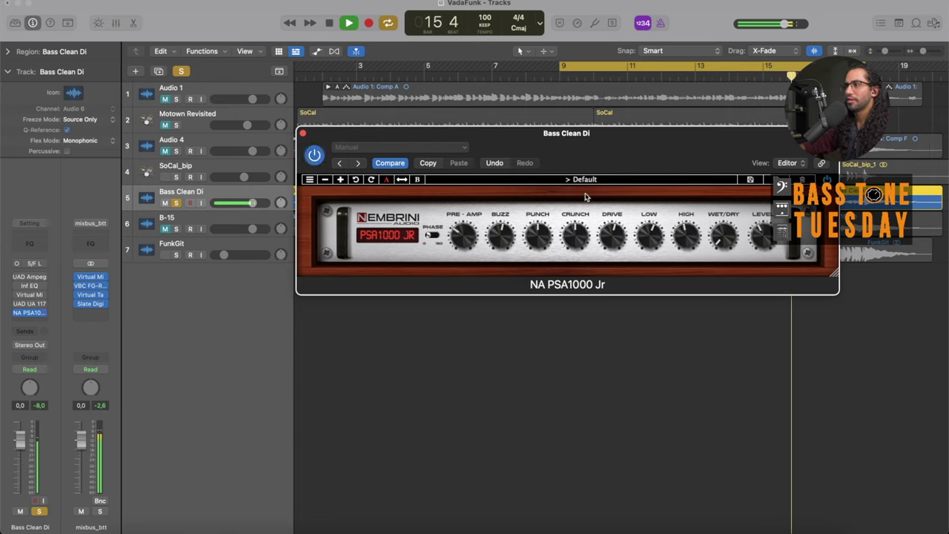